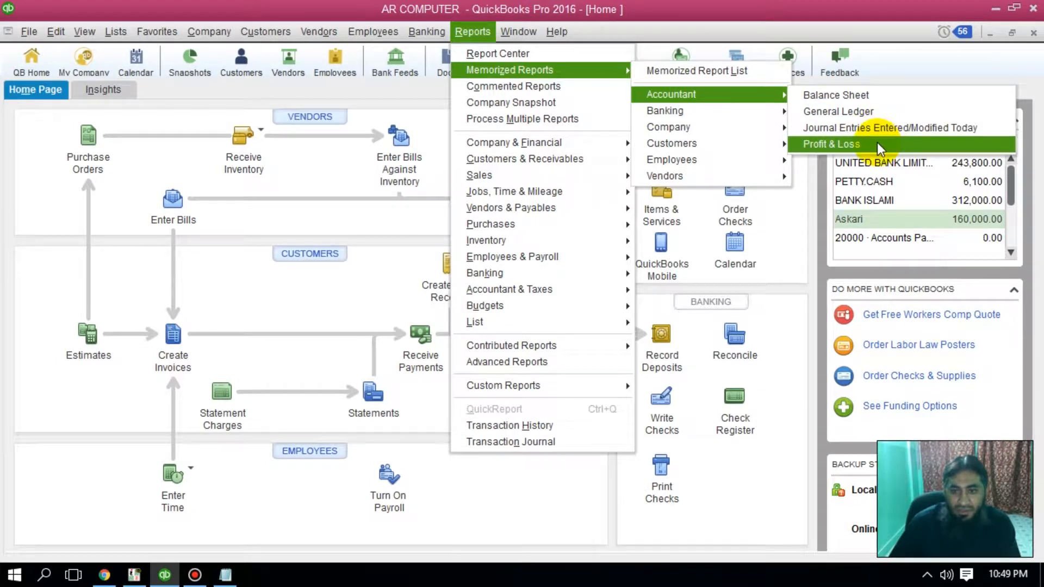
Step: Open the memorized accountant Balance Sheet report, set its as-of date to 01-07-2019, and close it
click(876, 96)
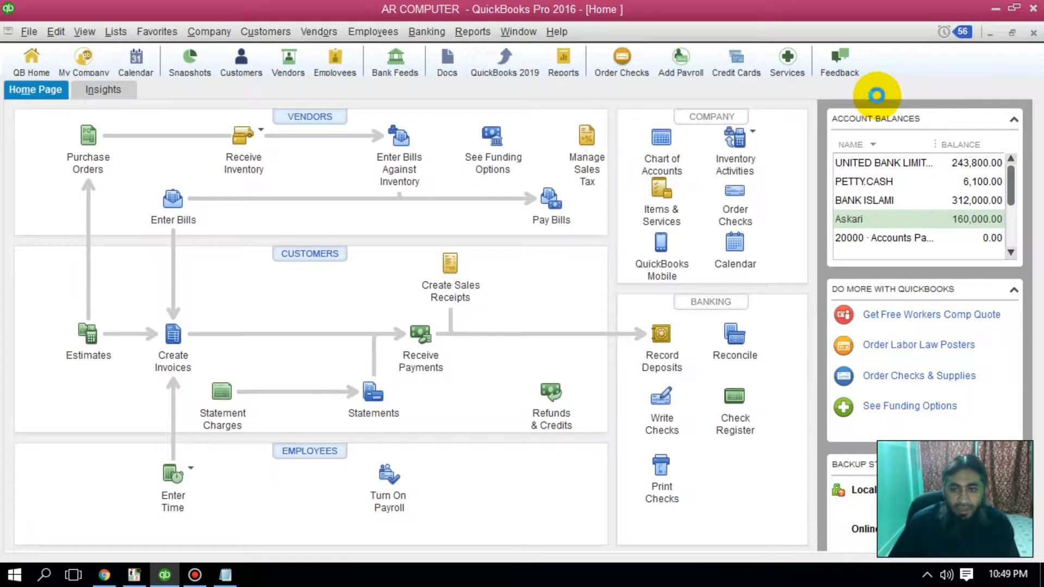
scroll(543, 422, down, 3)
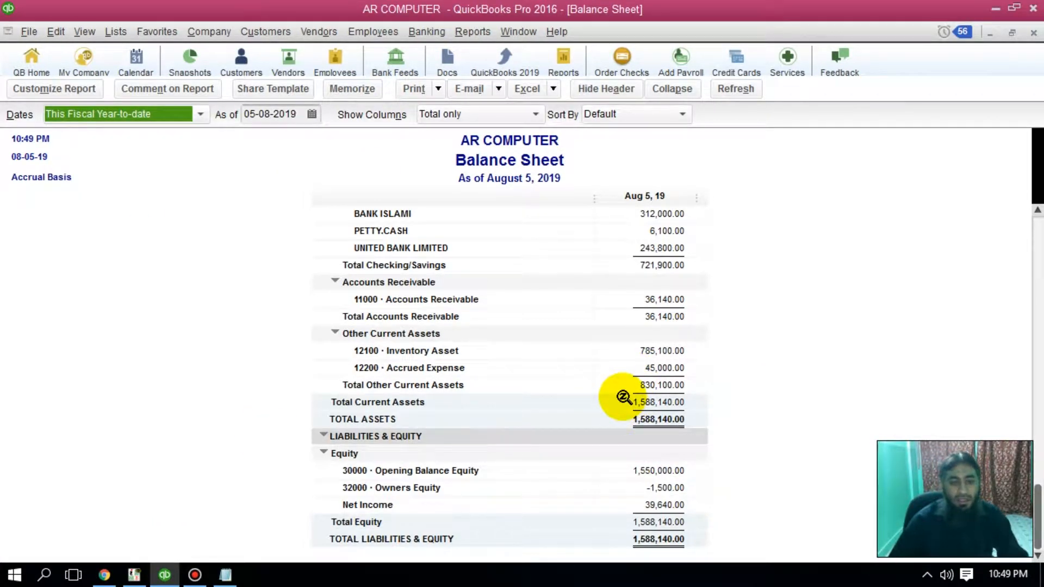
click(313, 114)
click(260, 141)
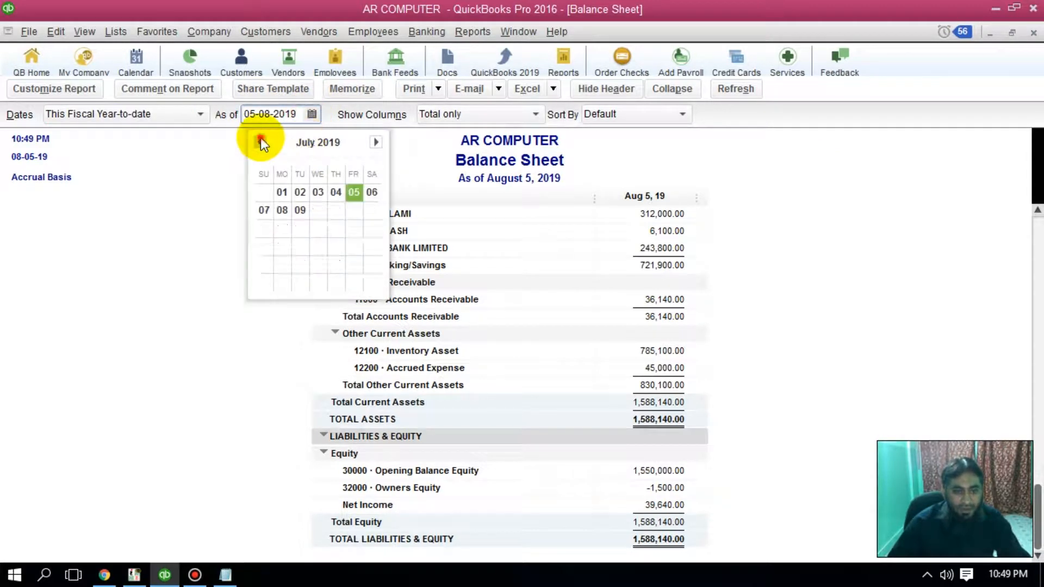
click(288, 191)
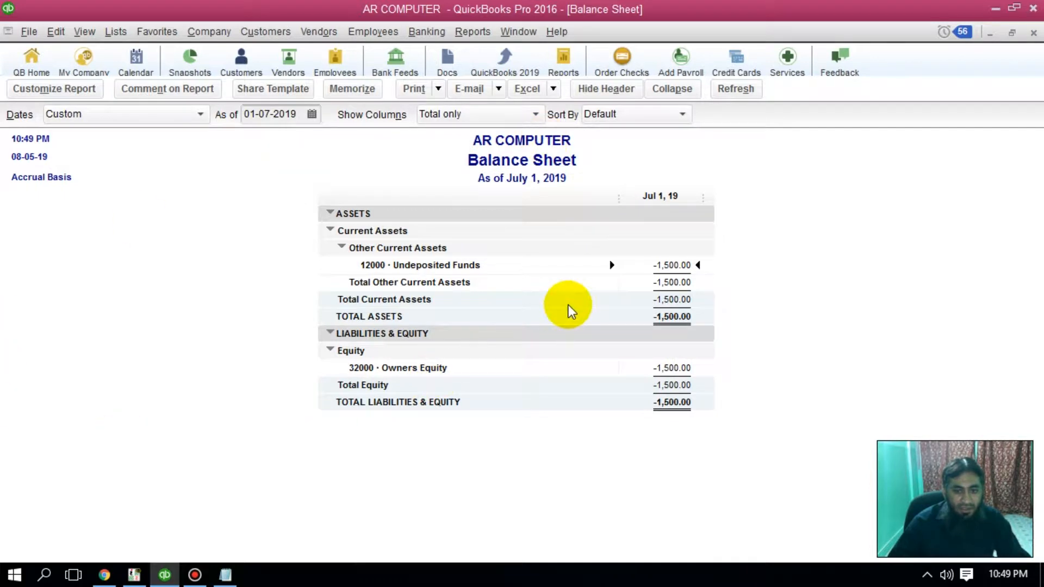
click(1034, 35)
Step: Open the memorized accountant General Ledger report and review its account entries
click(472, 32)
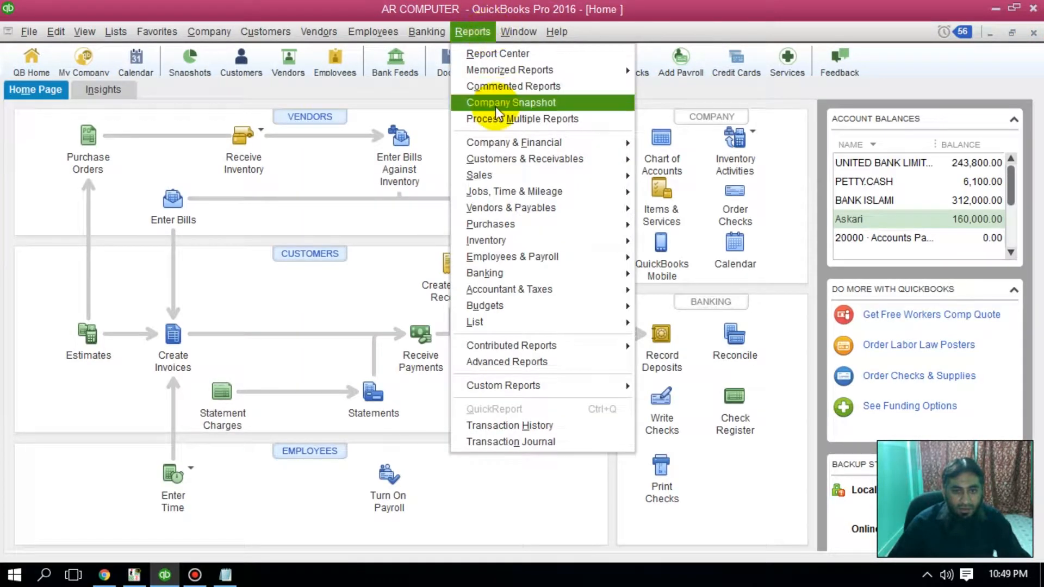
mouse_move(516, 70)
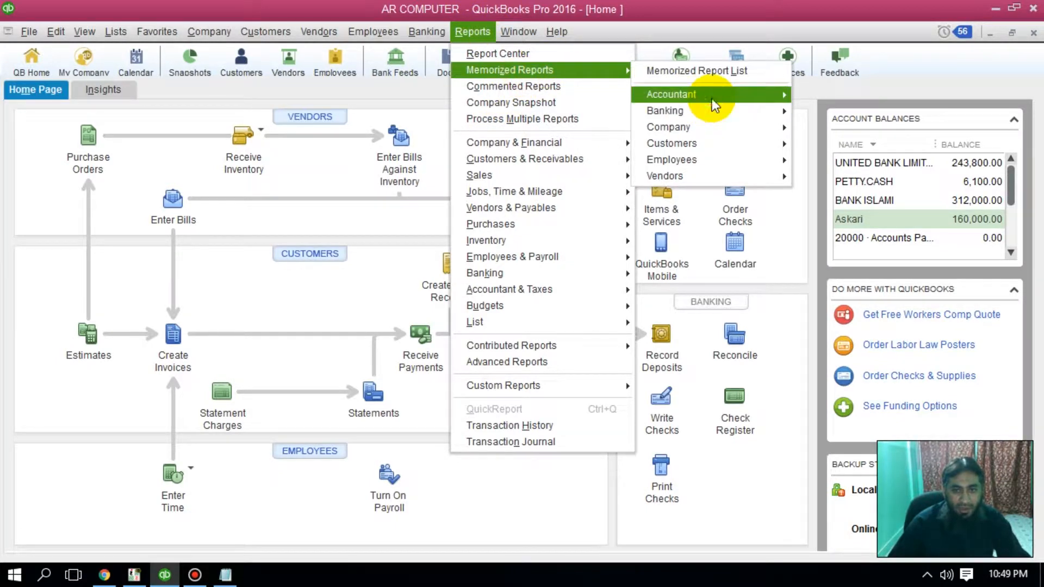
mouse_move(712, 99)
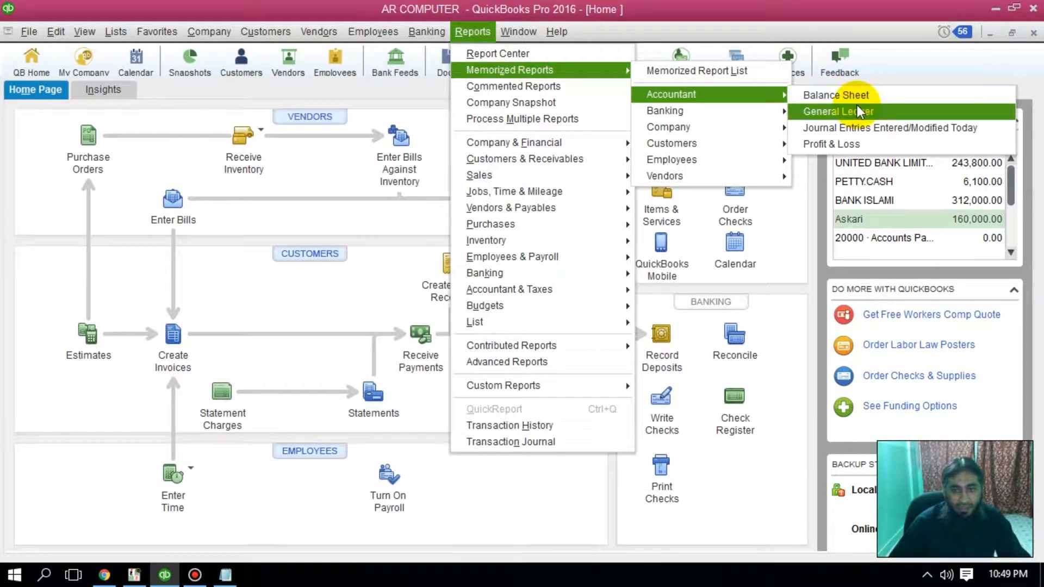
click(879, 115)
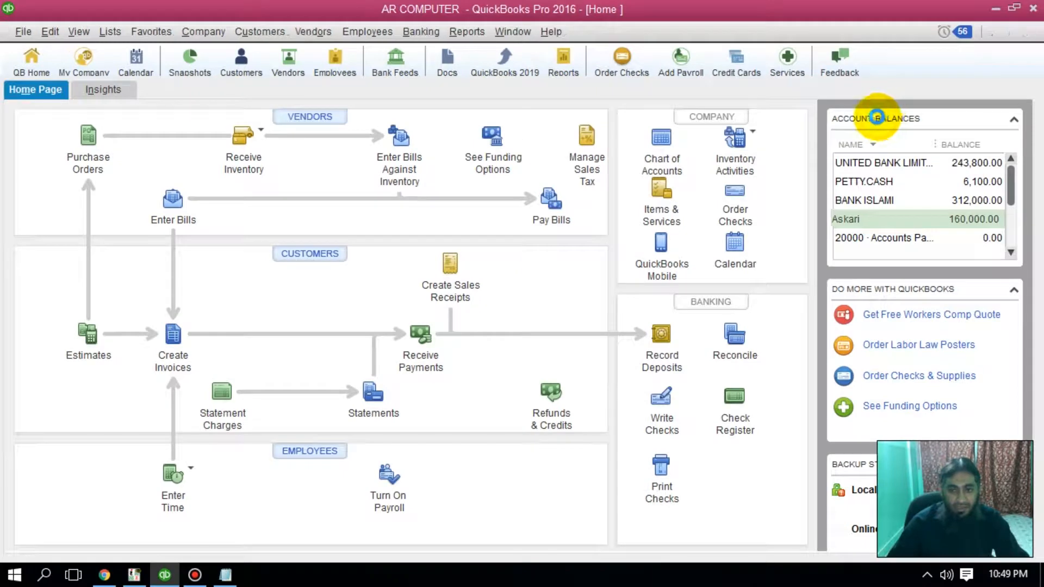
scroll(778, 245, down, 5)
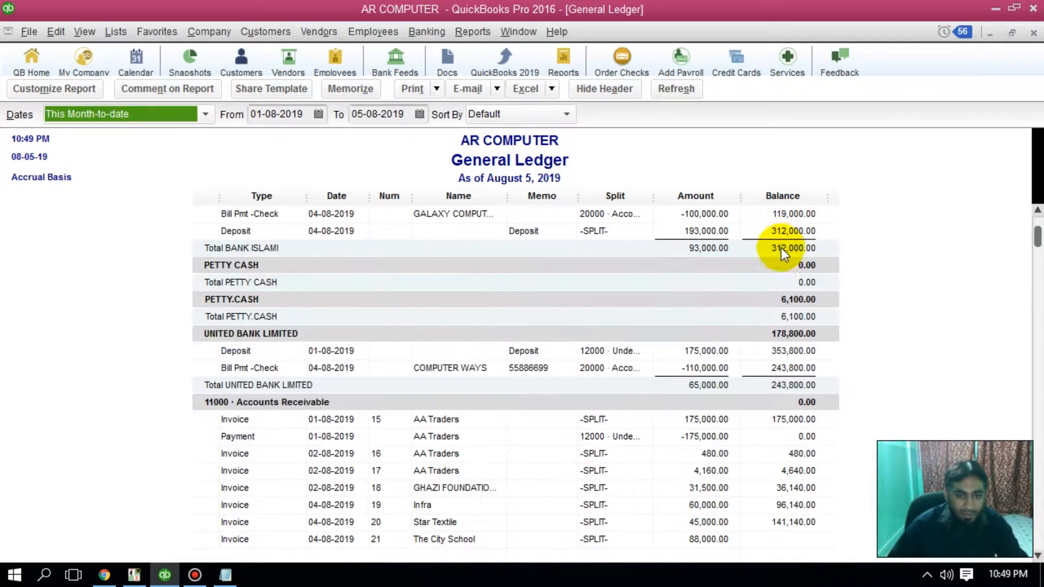
scroll(775, 247, down, 10)
scroll(788, 245, up, 12)
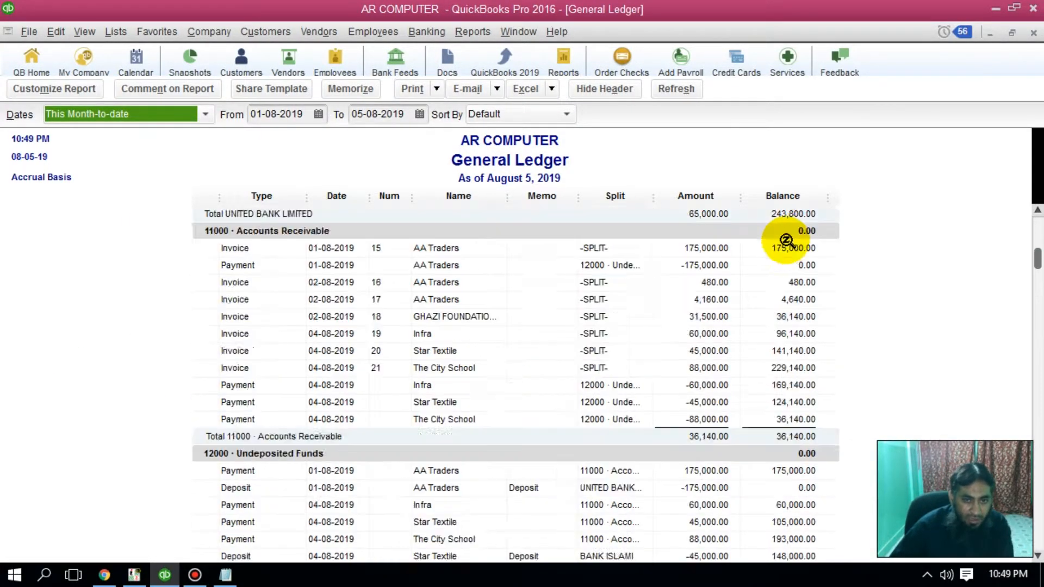
Step: Set the General Ledger date range to 01-07-2019 through 05-08-2019, review the entries, and close the report
click(323, 113)
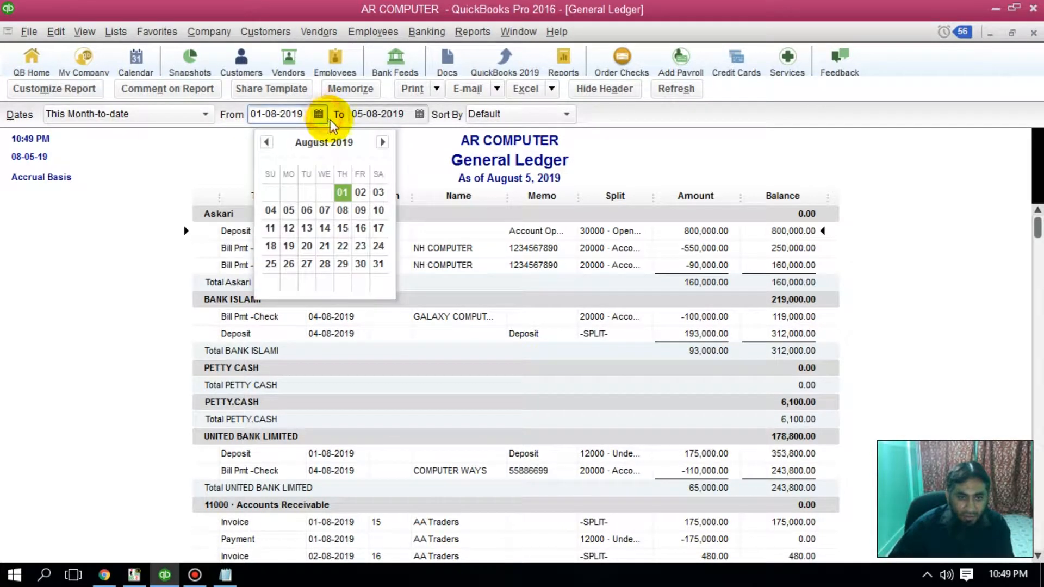
click(267, 143)
click(289, 191)
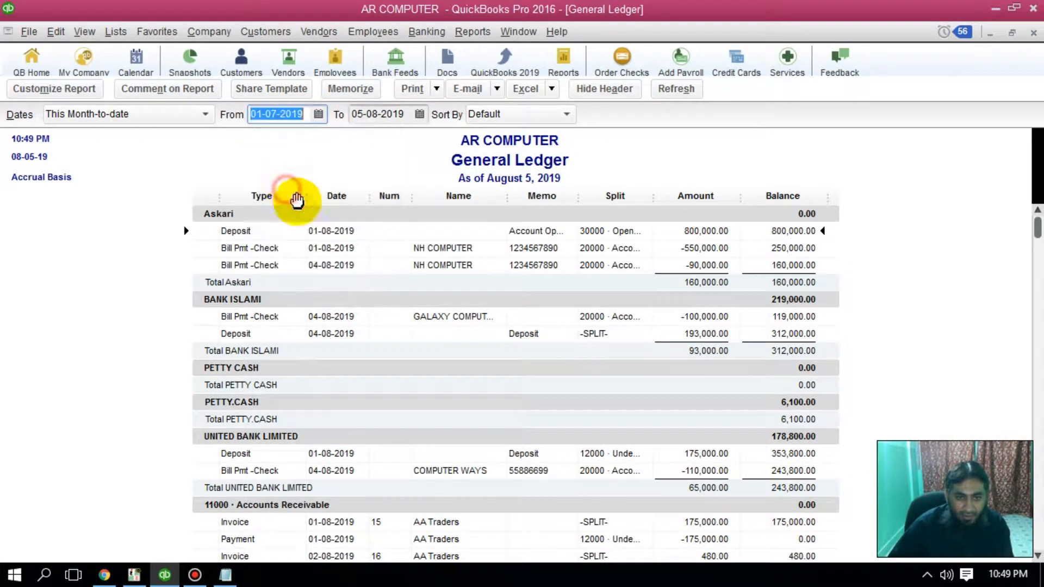
click(419, 114)
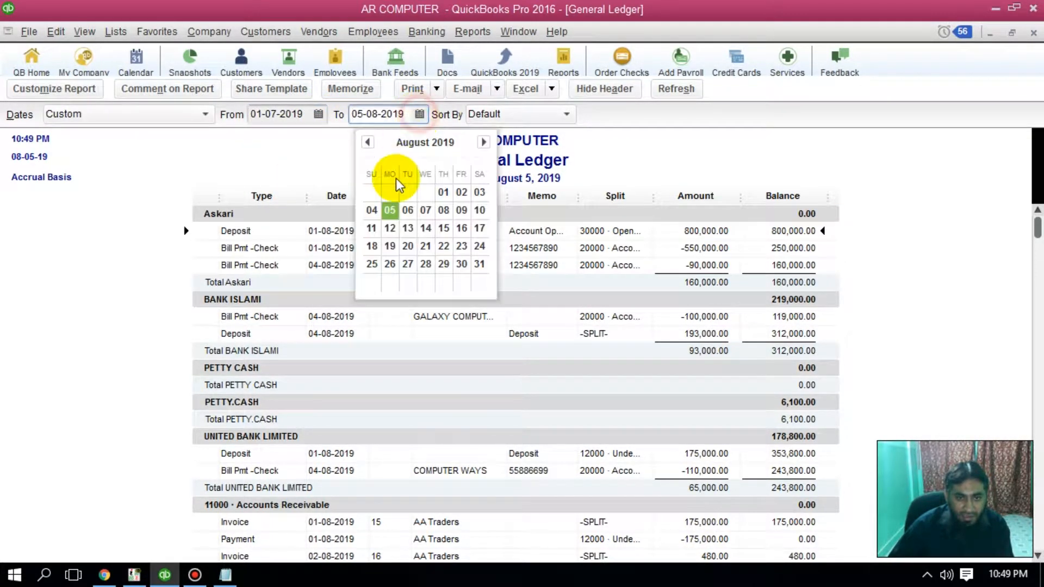
click(389, 210)
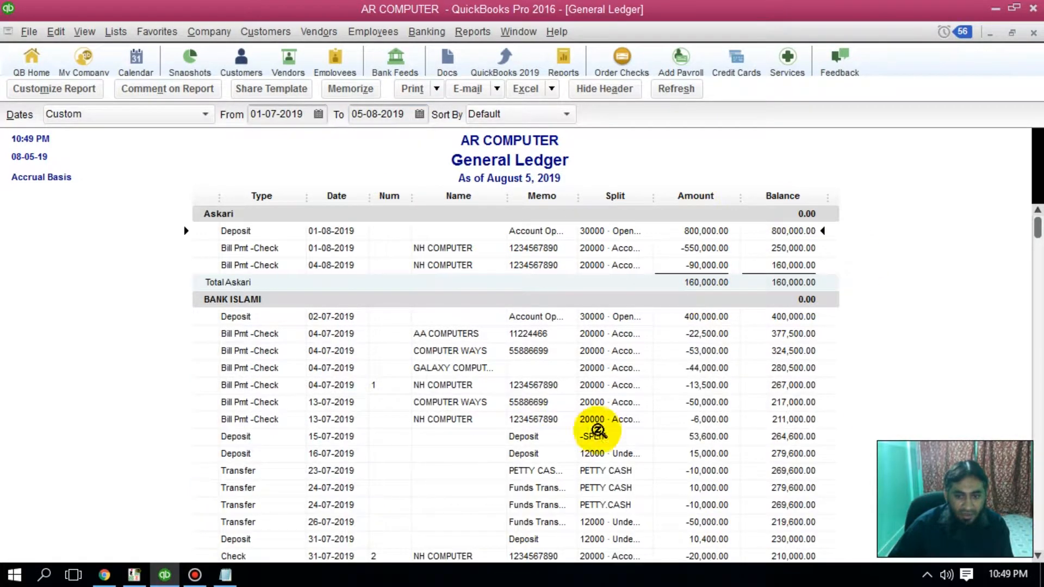
scroll(622, 415, down, 9)
scroll(624, 400, up, 5)
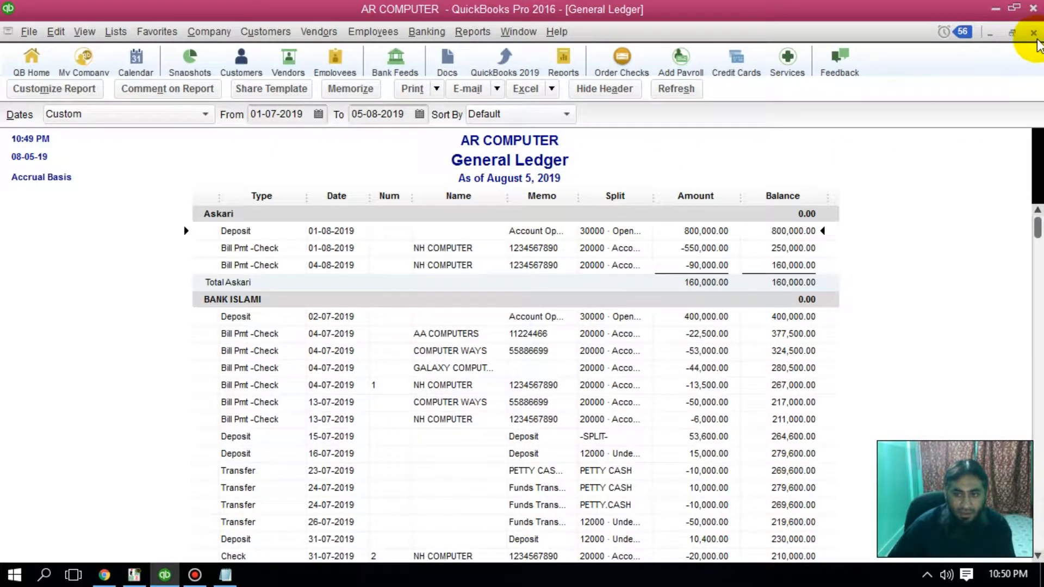
click(1033, 33)
Step: Open the memorized accountant report Journal Entries Entered/Modified Today
click(461, 33)
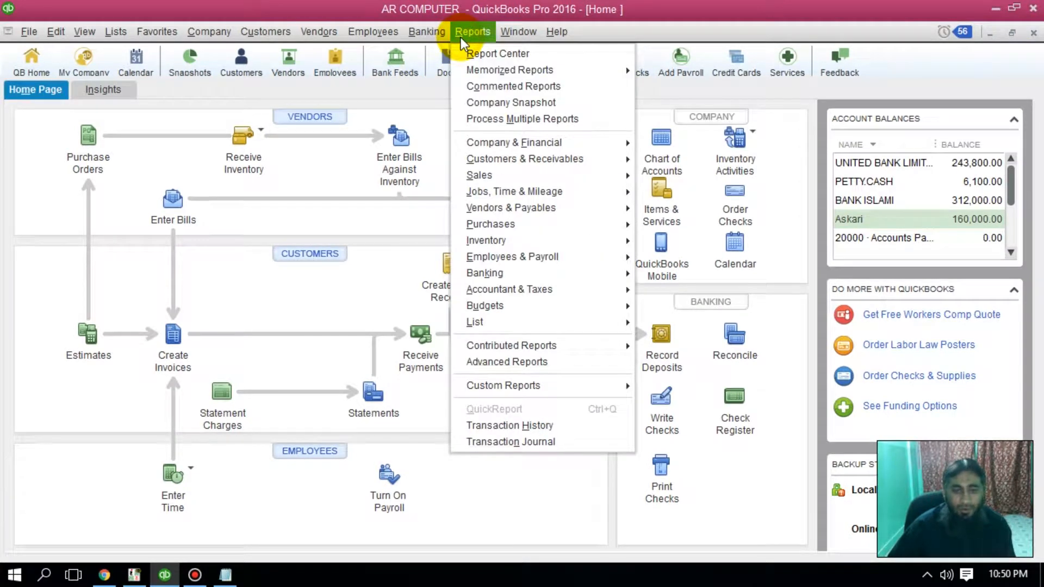
mouse_move(513, 69)
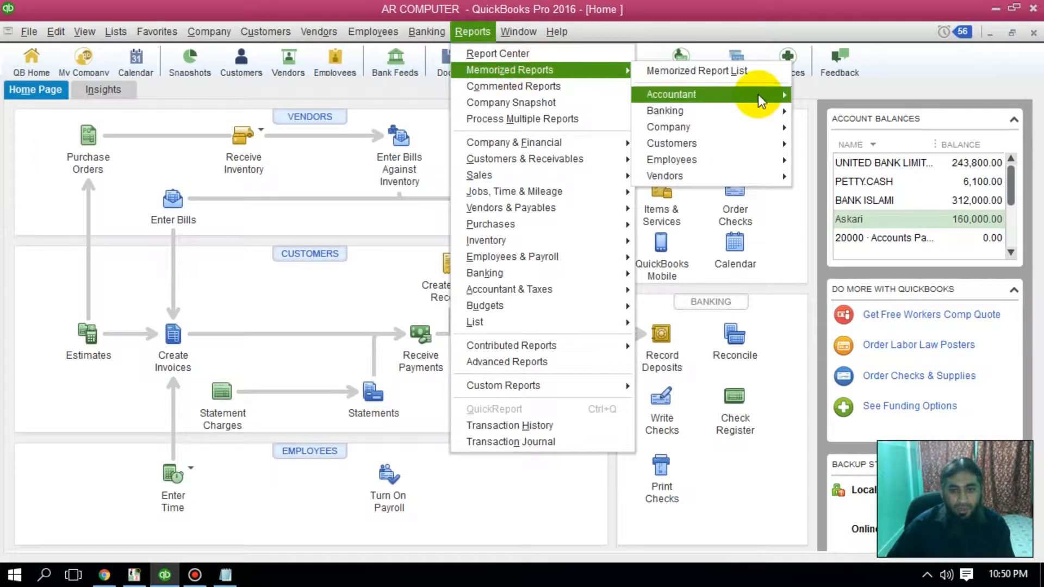
mouse_move(758, 96)
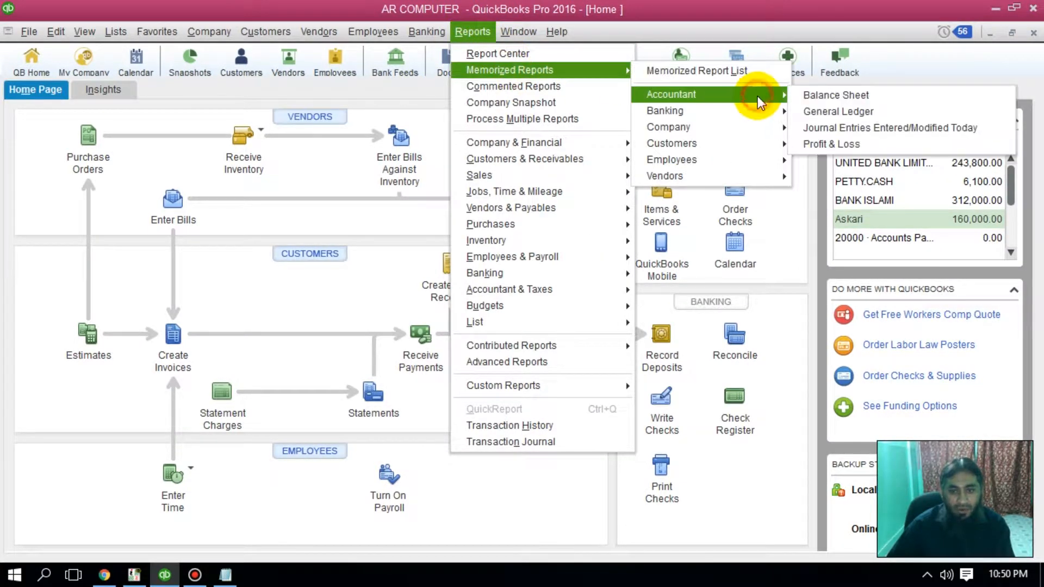
click(908, 133)
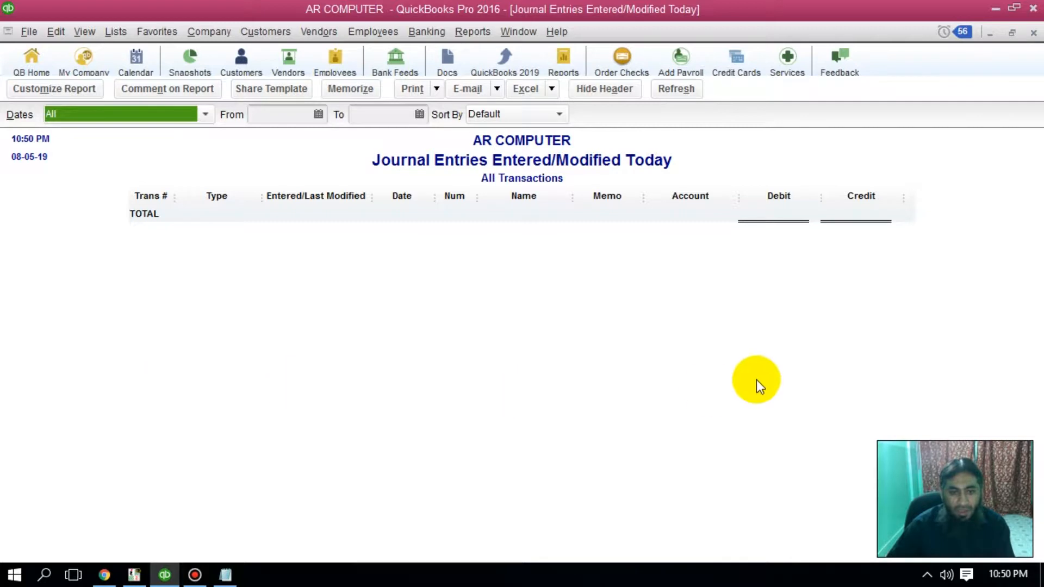
Step: Set the journal entries report's date range to 01-08-2019 through 05-08-2019
click(318, 115)
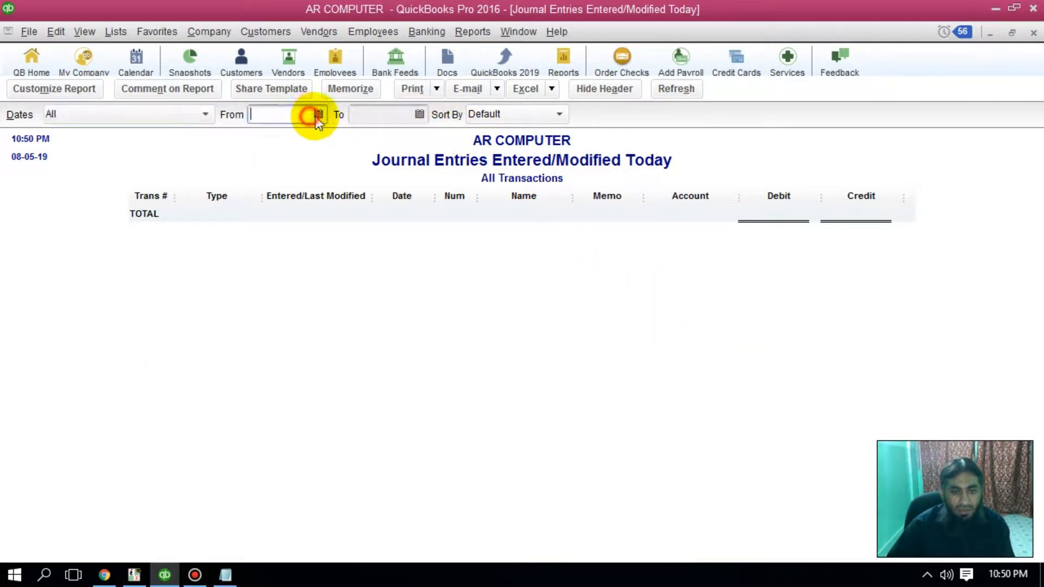
click(290, 210)
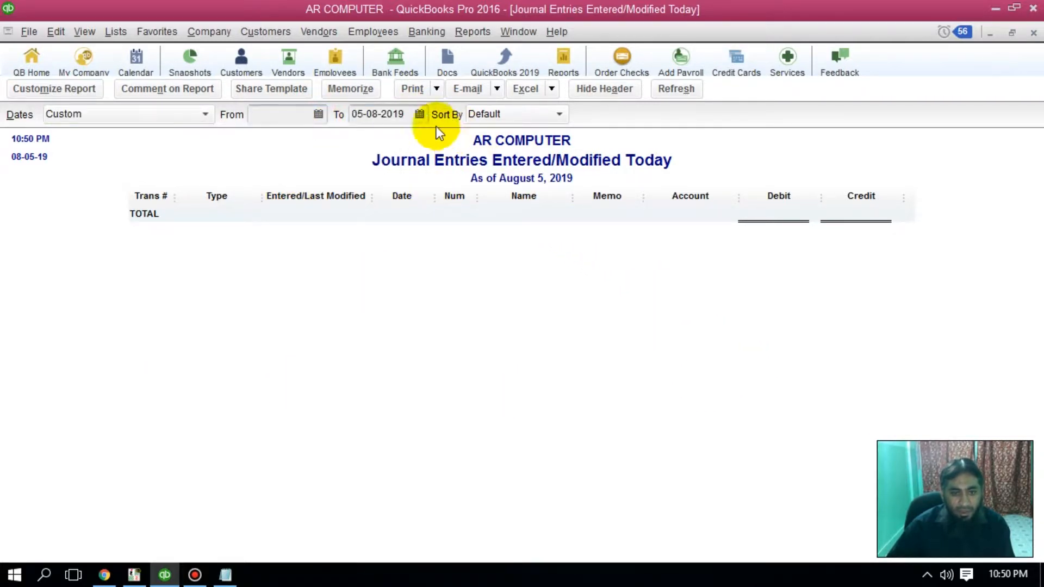
click(420, 114)
click(642, 351)
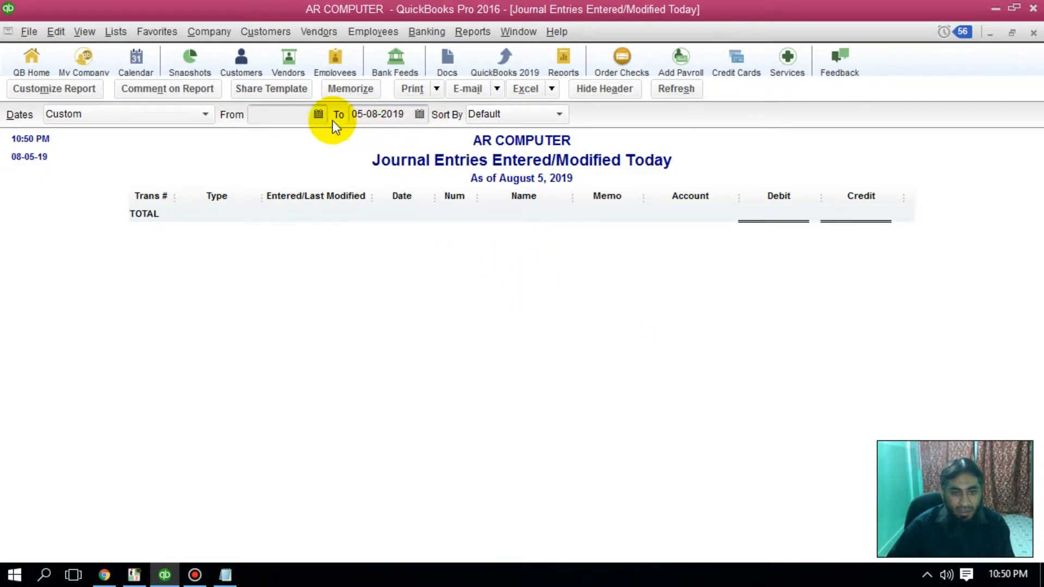
click(318, 115)
click(343, 192)
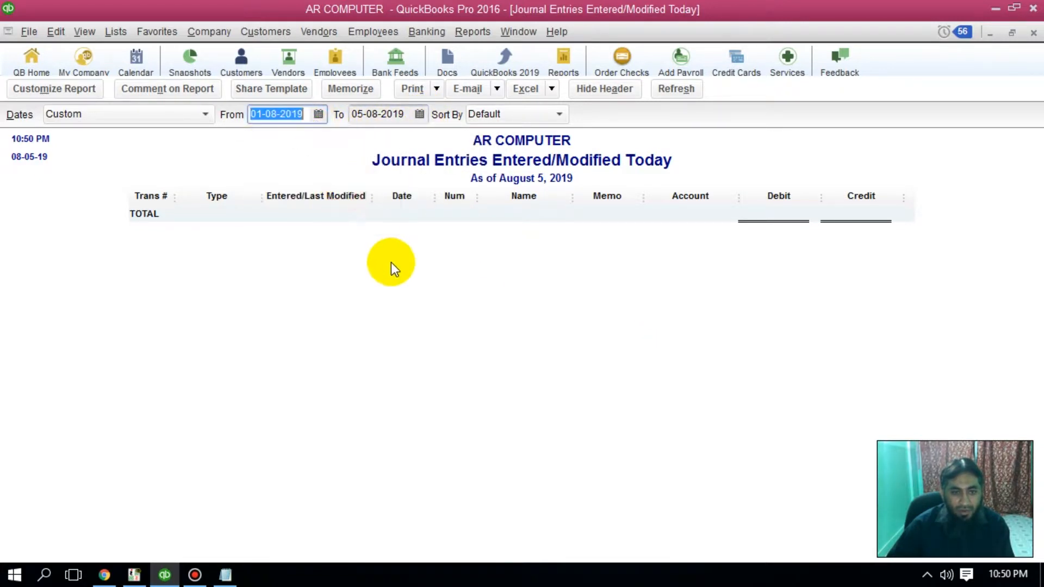
Step: Move the journal entries report's start date back to 01-07-2019
click(319, 115)
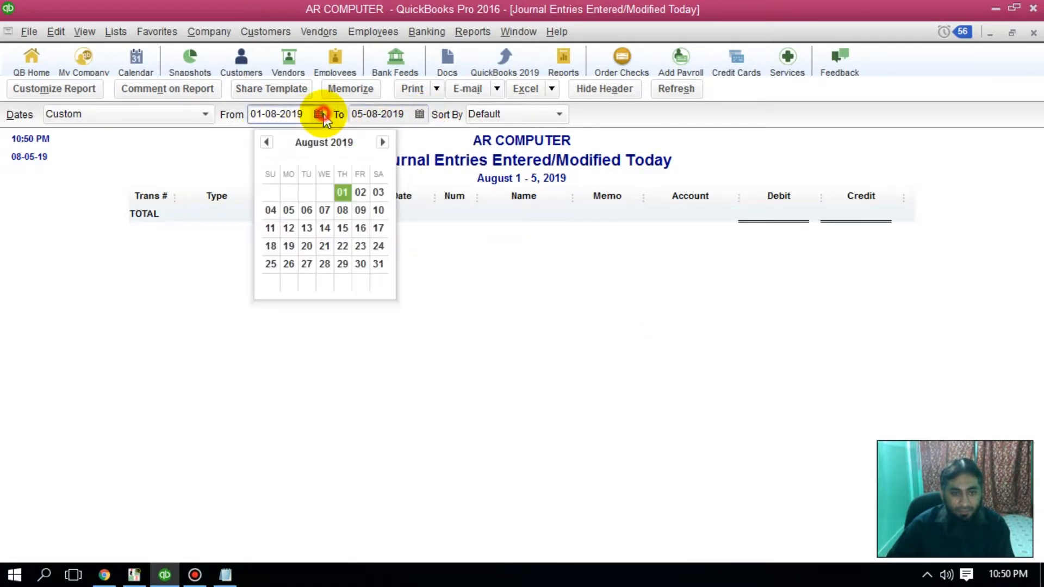
click(266, 142)
click(289, 192)
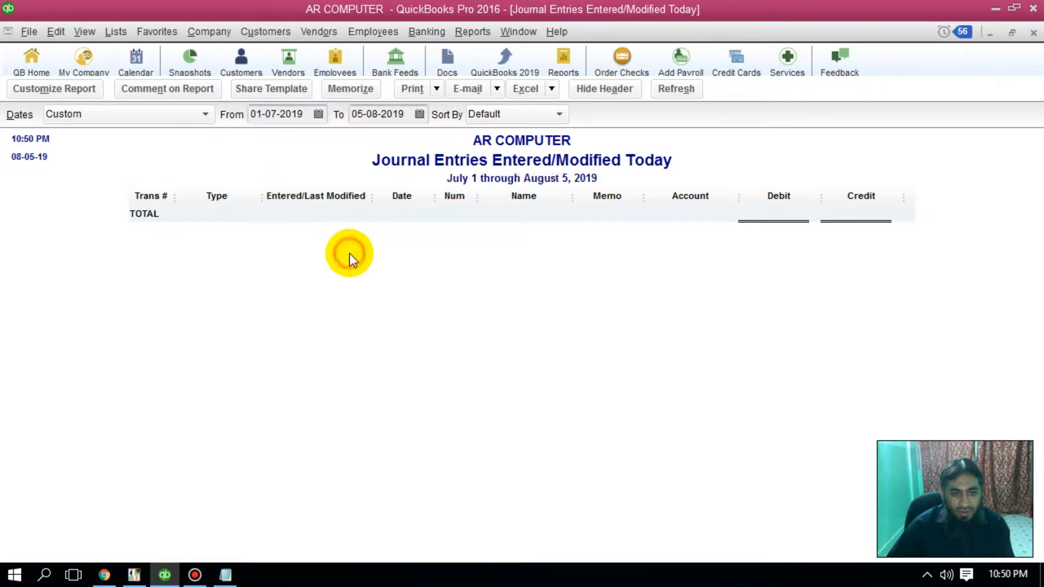
Step: Set the journal entries report's start date to 01-06-2019 and close the report
click(319, 114)
click(266, 141)
click(378, 194)
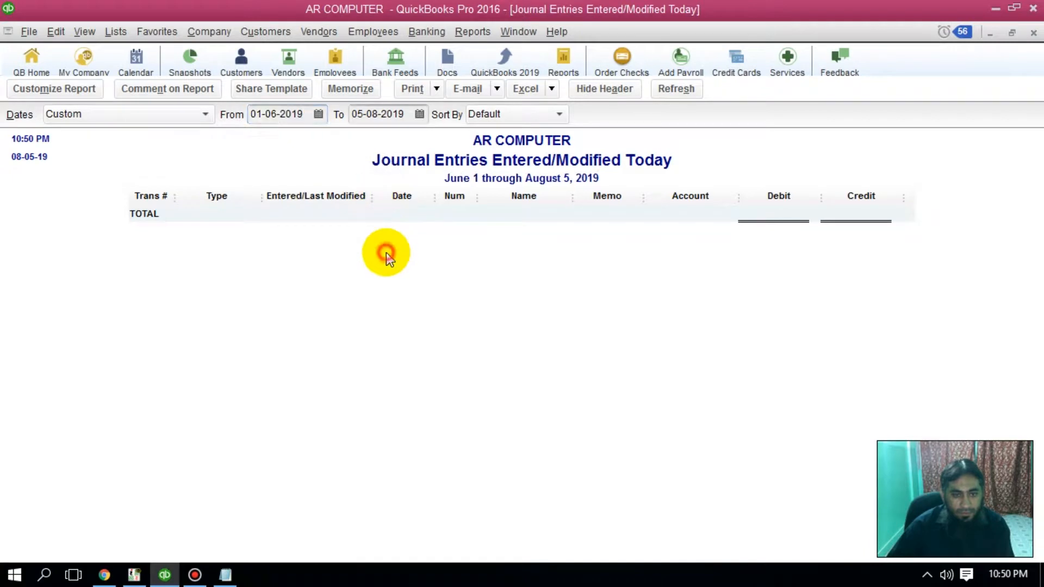
click(1033, 33)
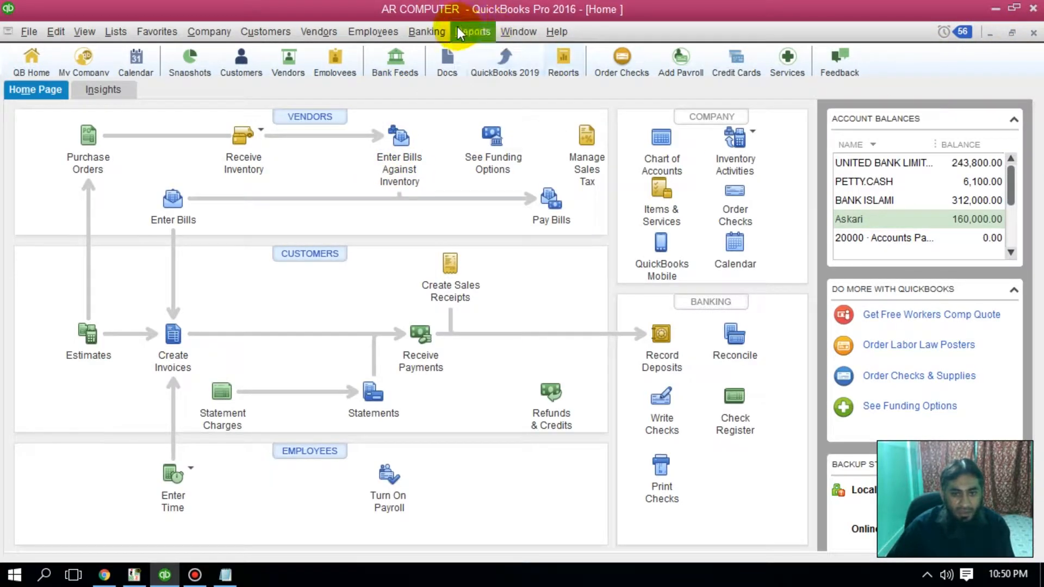
Step: Open the memorized accountant Profit & Loss report
click(458, 31)
mouse_move(527, 71)
mouse_move(712, 96)
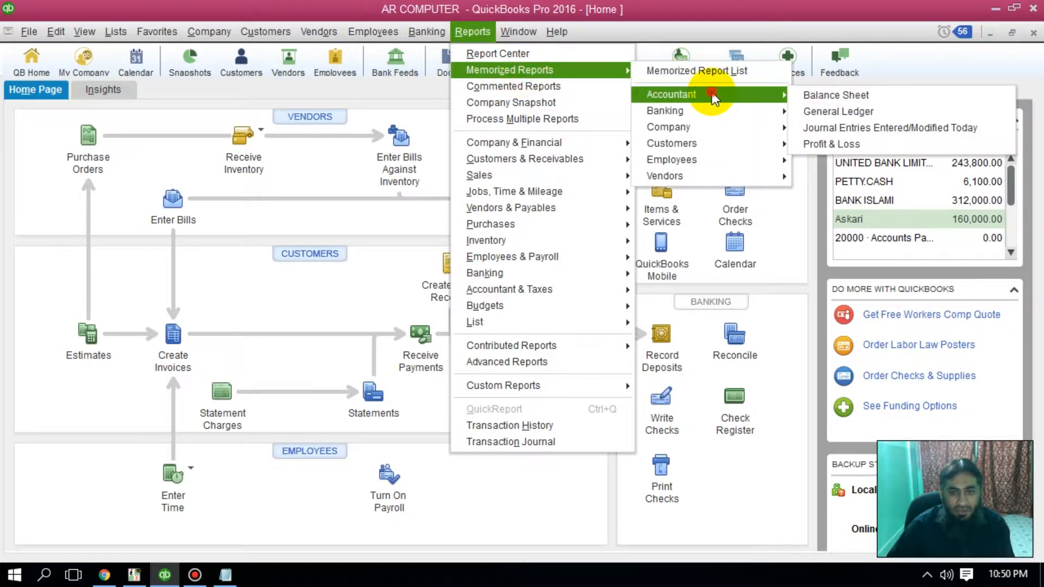
click(875, 144)
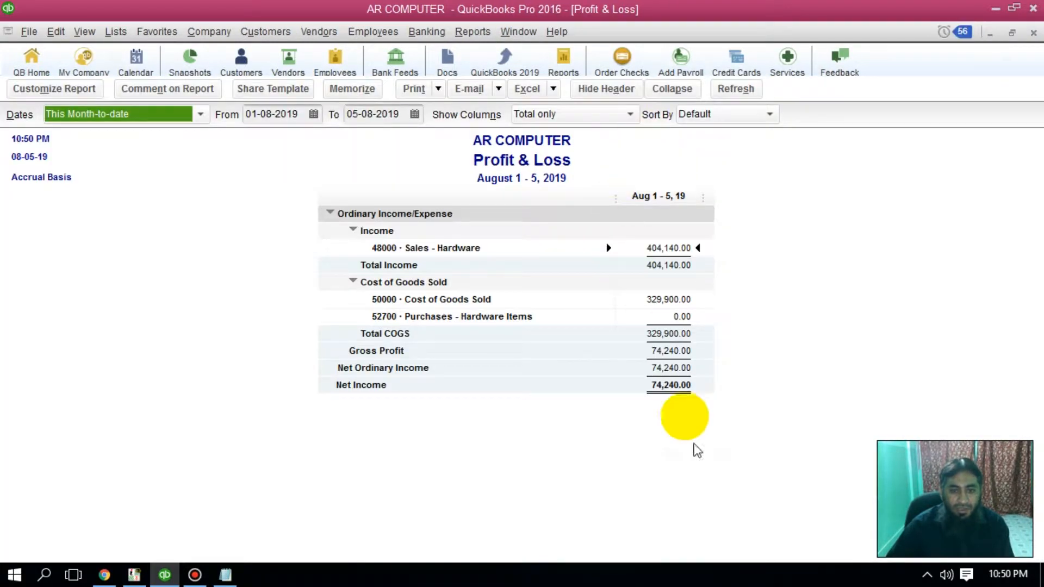
Step: Set the Profit & Loss date range to 01-07-2019 through 31-08-2019 and review the income and expenses
click(313, 114)
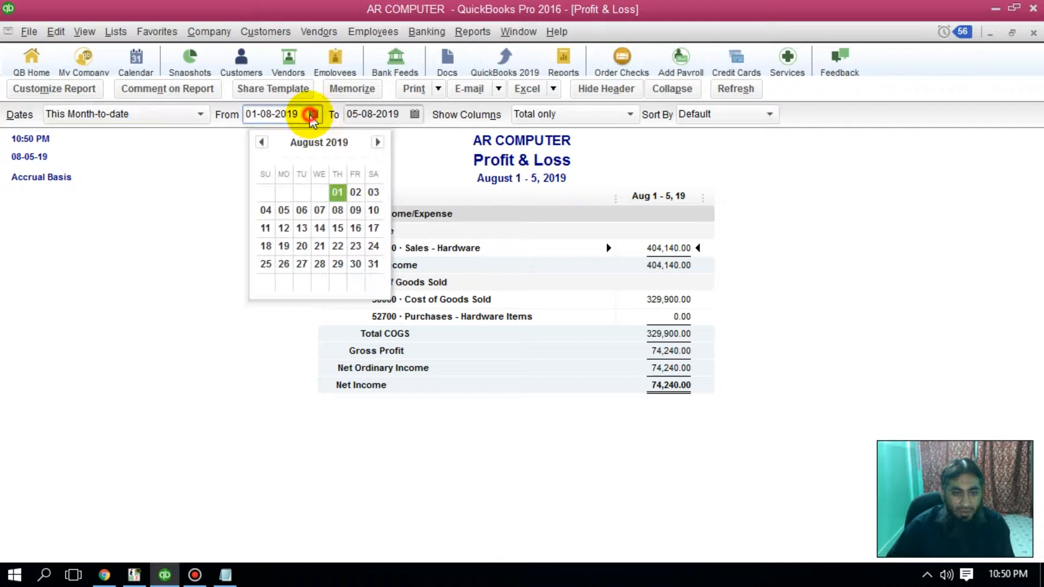
click(261, 142)
click(284, 192)
click(413, 117)
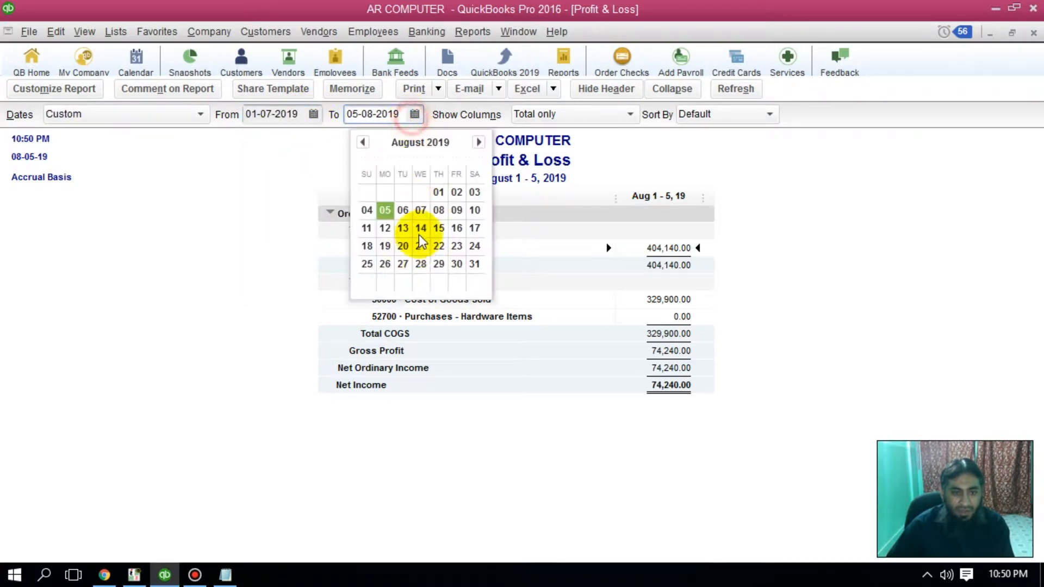
click(475, 263)
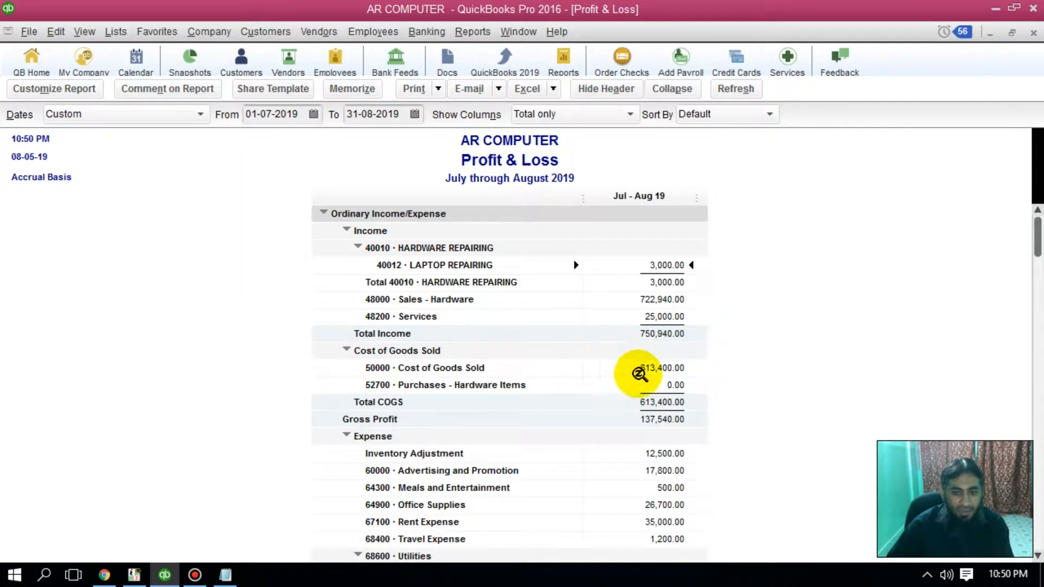
scroll(634, 374, down, 3)
scroll(634, 369, up, 3)
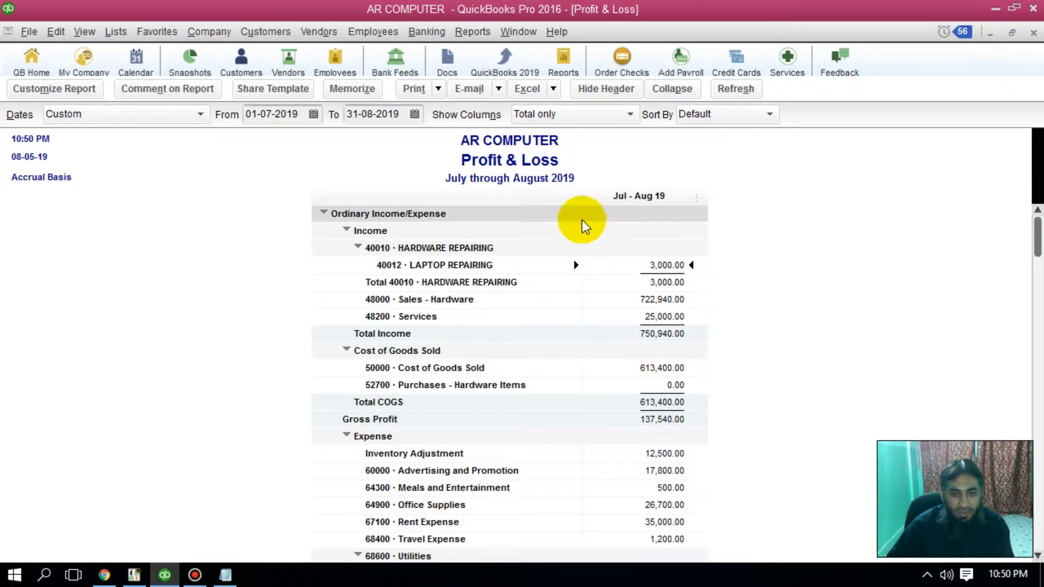
Step: Set the Profit & Loss report's end date to 05-09-2019, review the figures and close the report
click(313, 114)
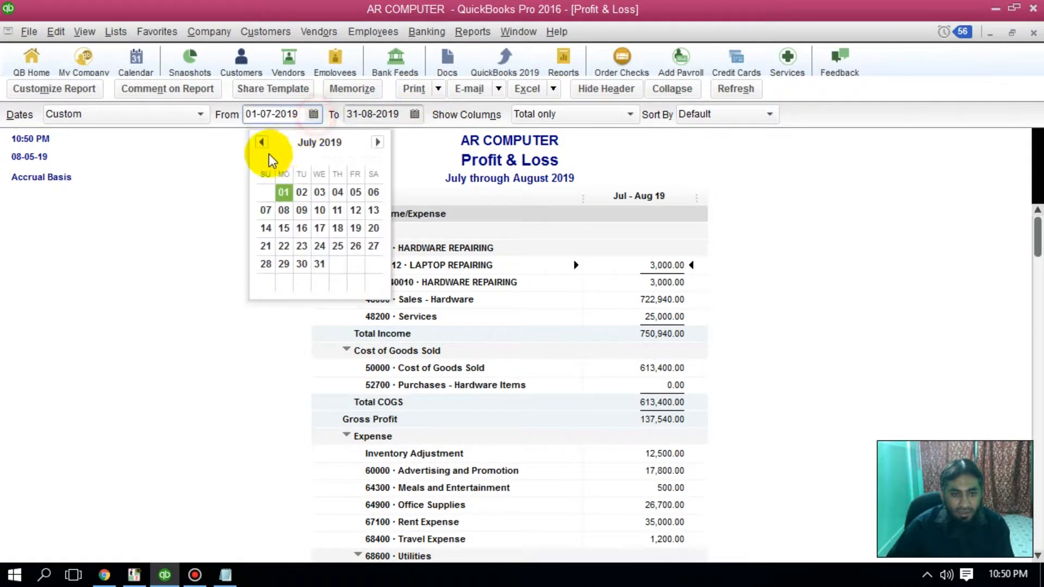
click(415, 119)
click(414, 116)
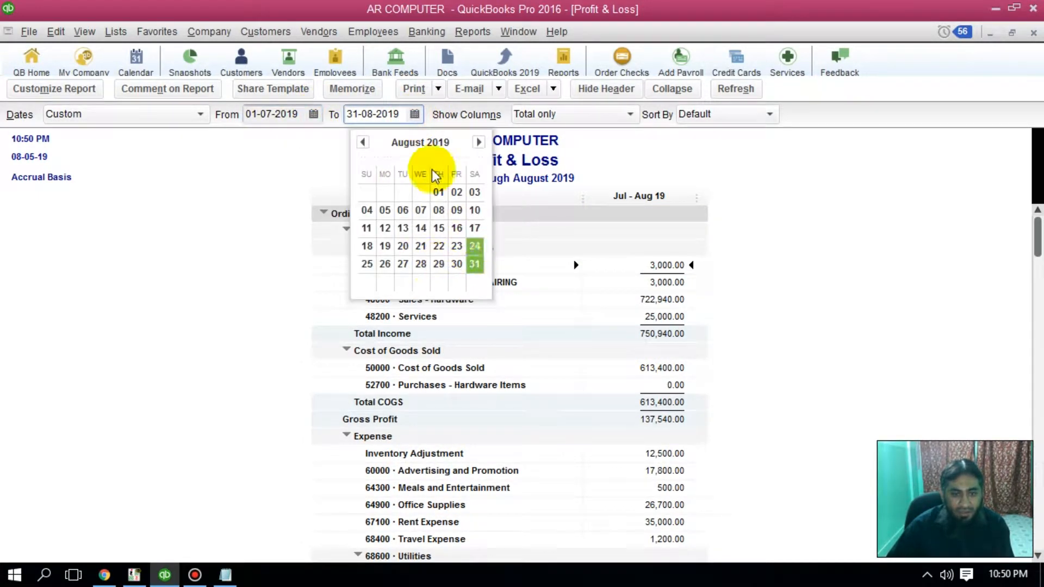
click(478, 142)
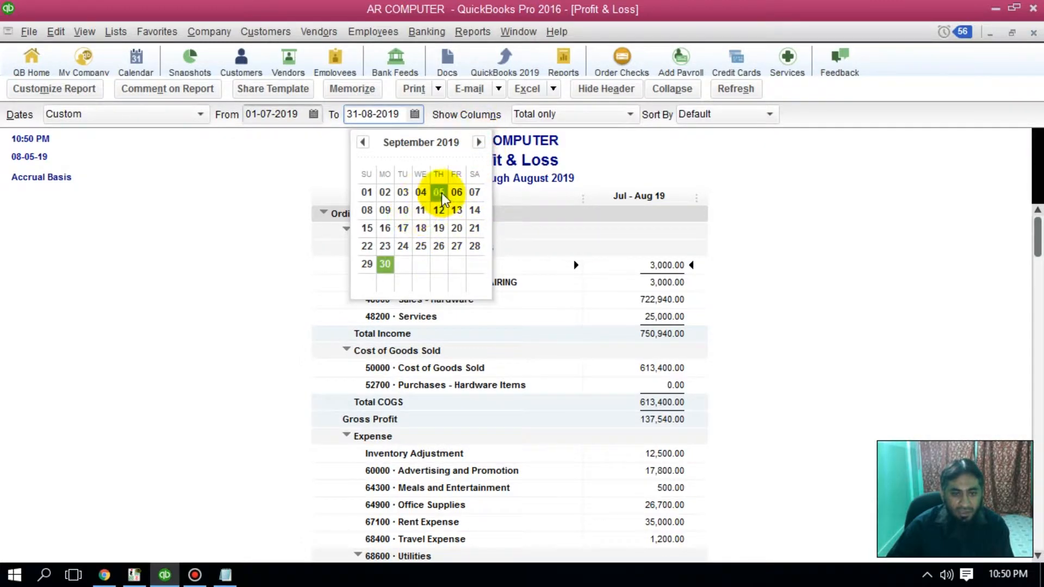
click(438, 192)
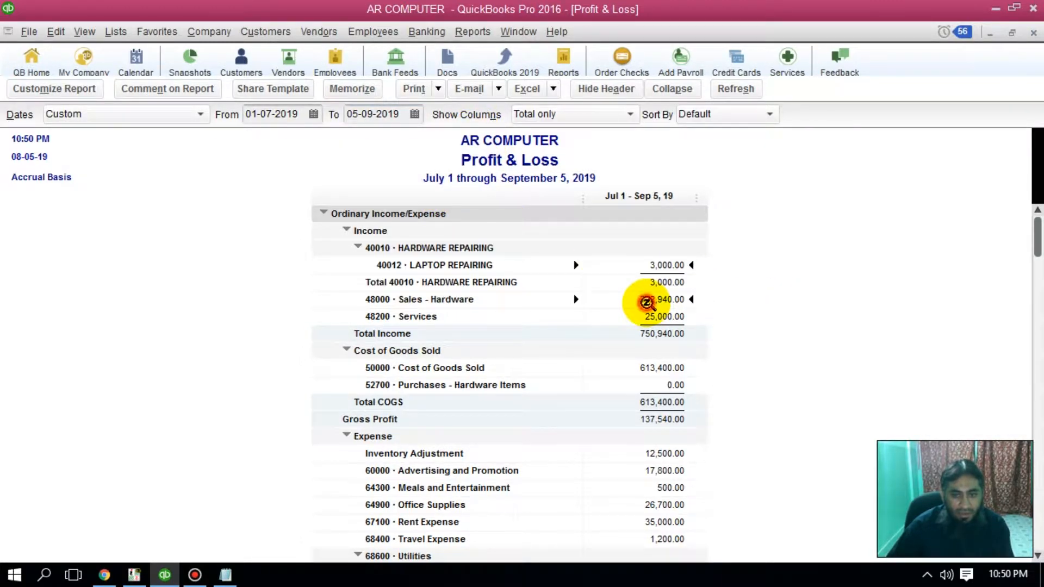
scroll(647, 303, down, 5)
scroll(643, 301, up, 3)
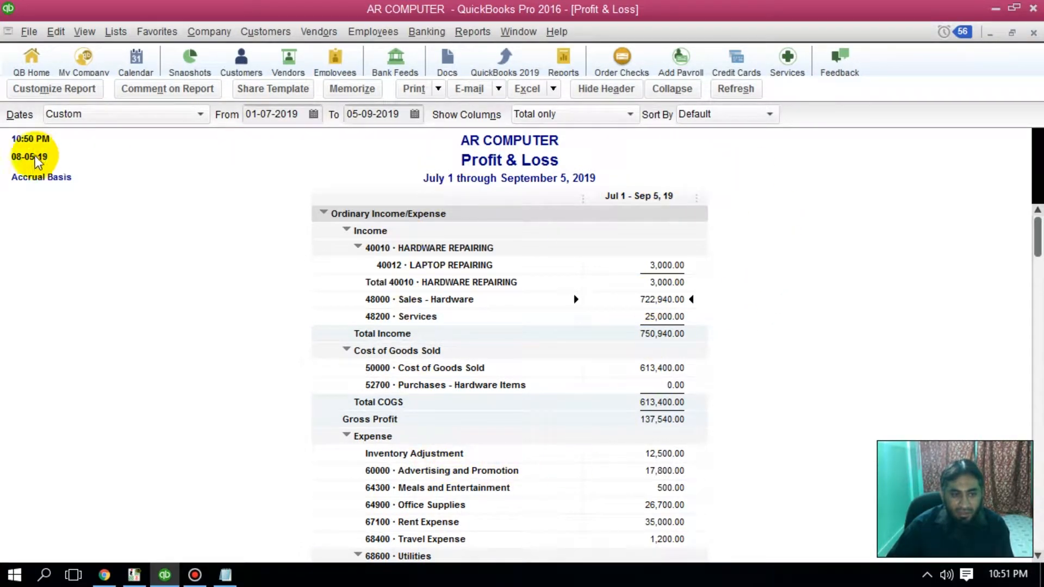
click(38, 181)
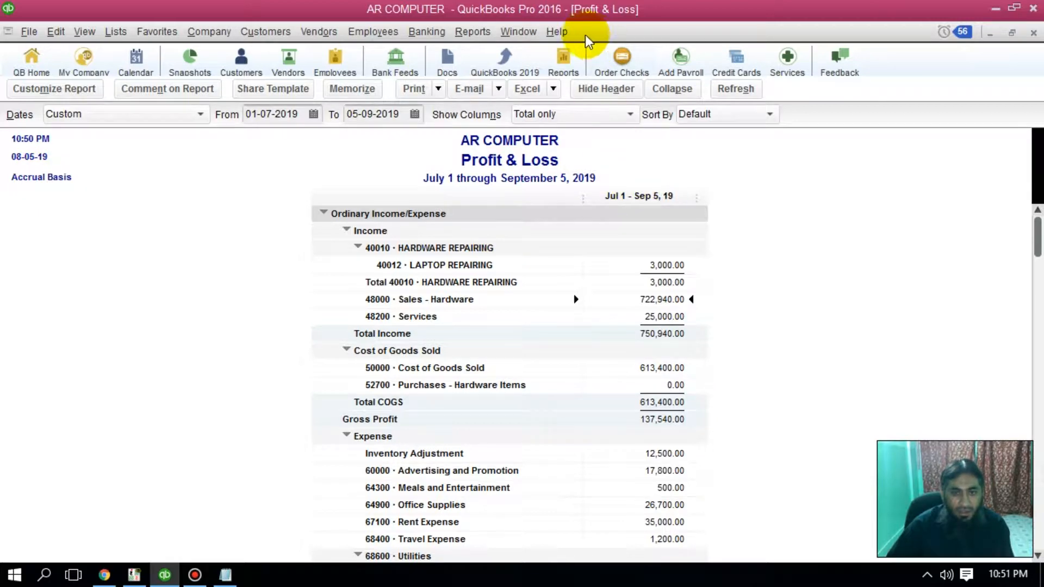
click(1032, 32)
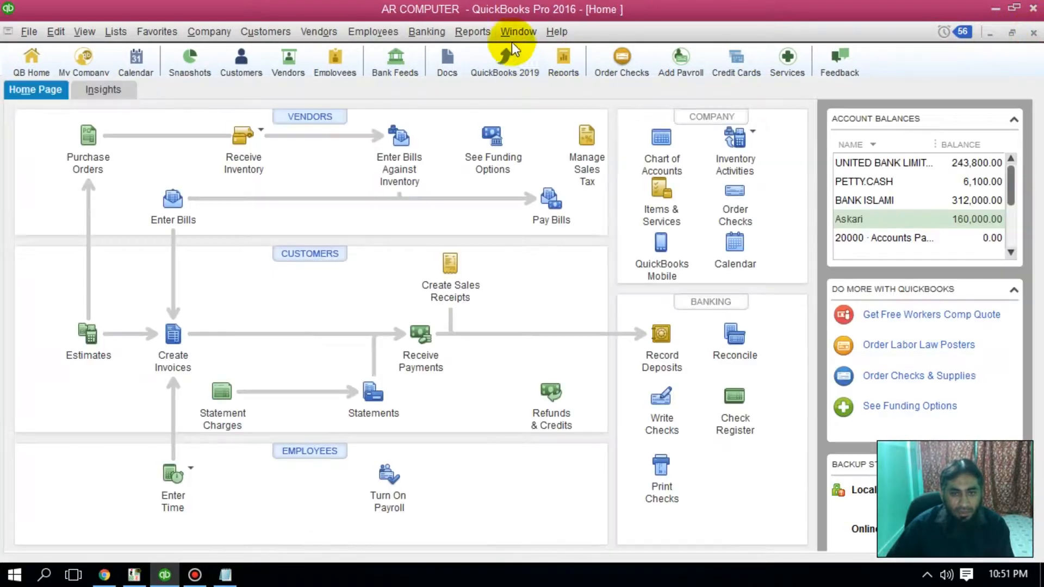
Step: Open the memorized banking report Check Detail
click(484, 32)
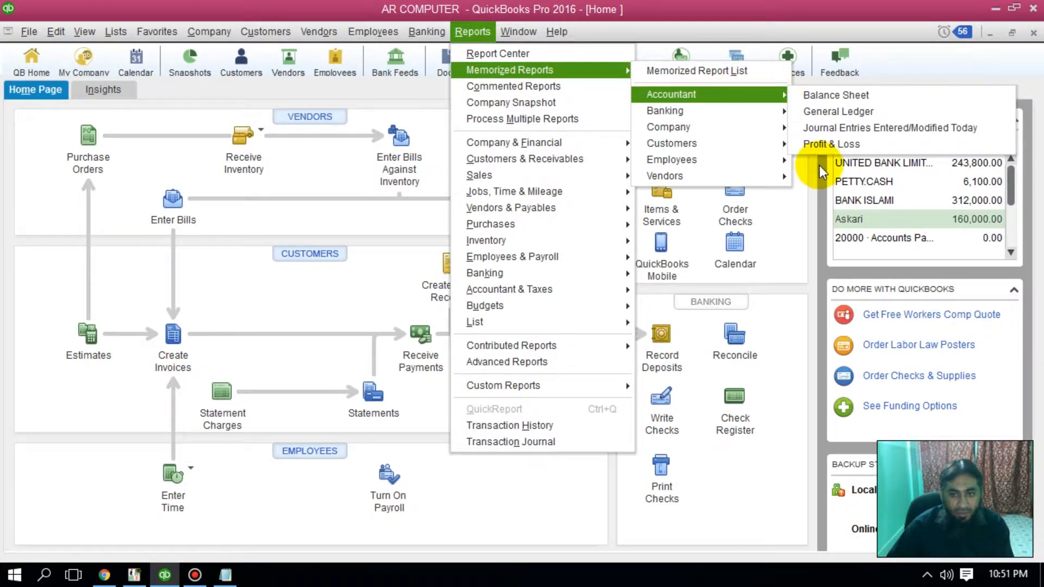
mouse_move(759, 118)
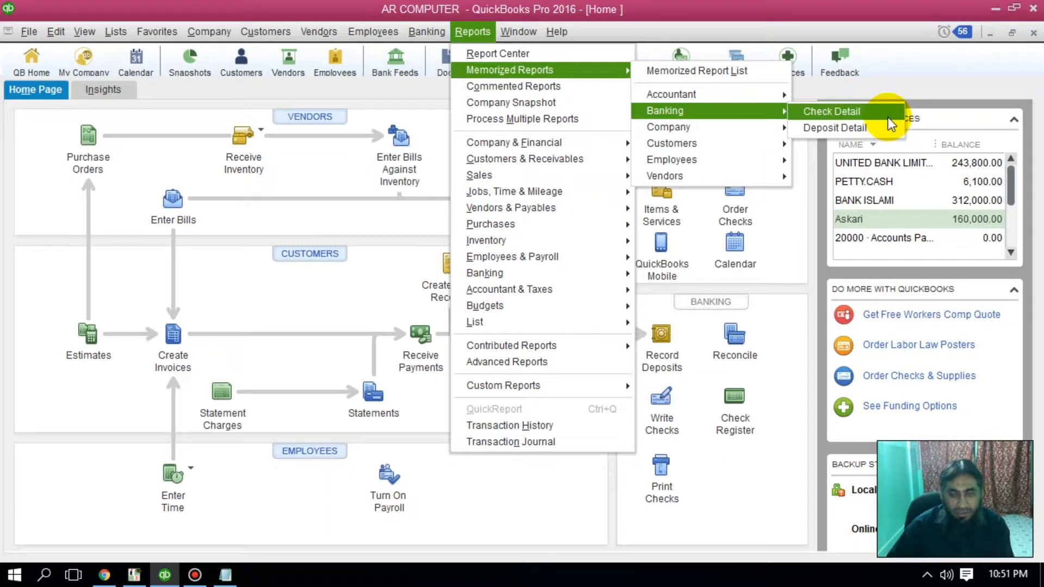
click(888, 116)
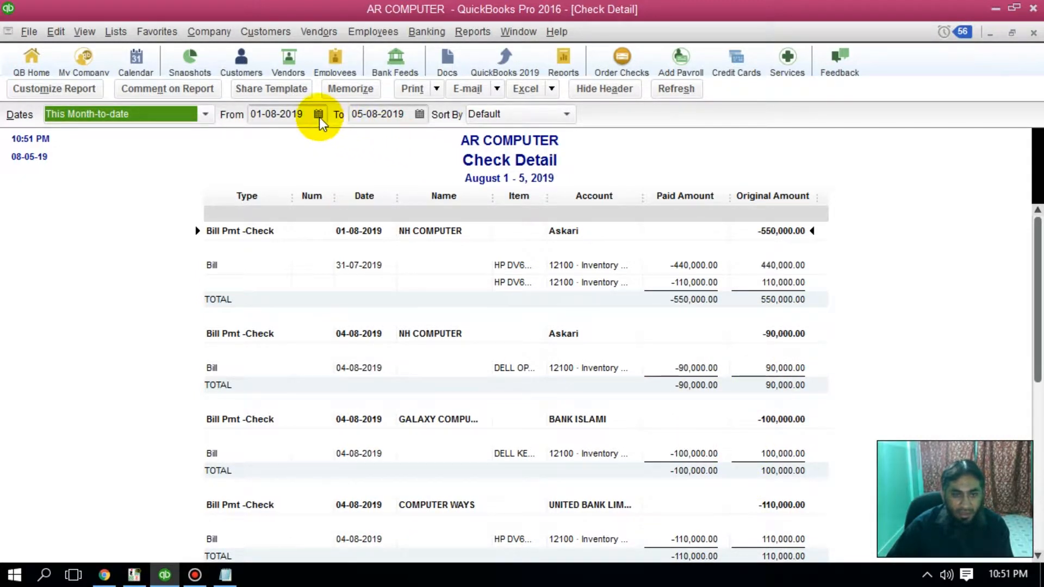
Step: Set the Check Detail report's start date to 01-07-2019 and close the report
click(319, 115)
click(268, 141)
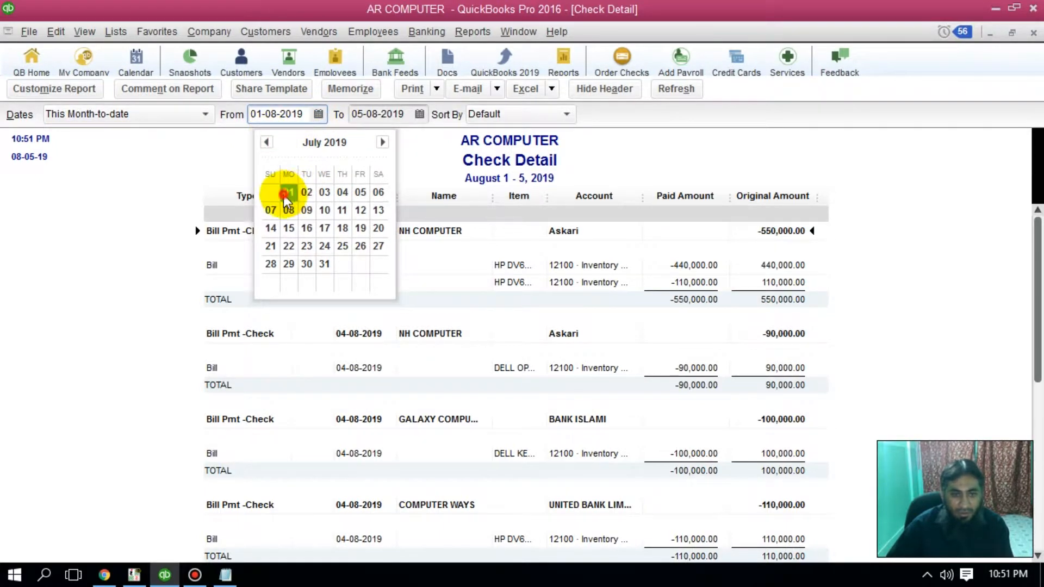
click(286, 193)
click(697, 291)
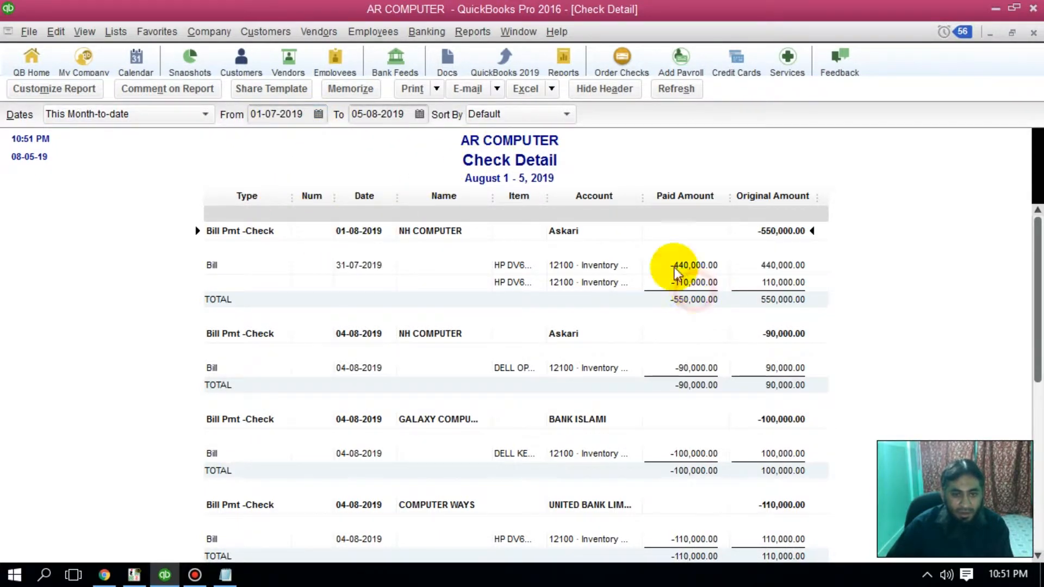
click(1032, 33)
Step: View the memorized banking report Deposit Detail and close it
click(472, 31)
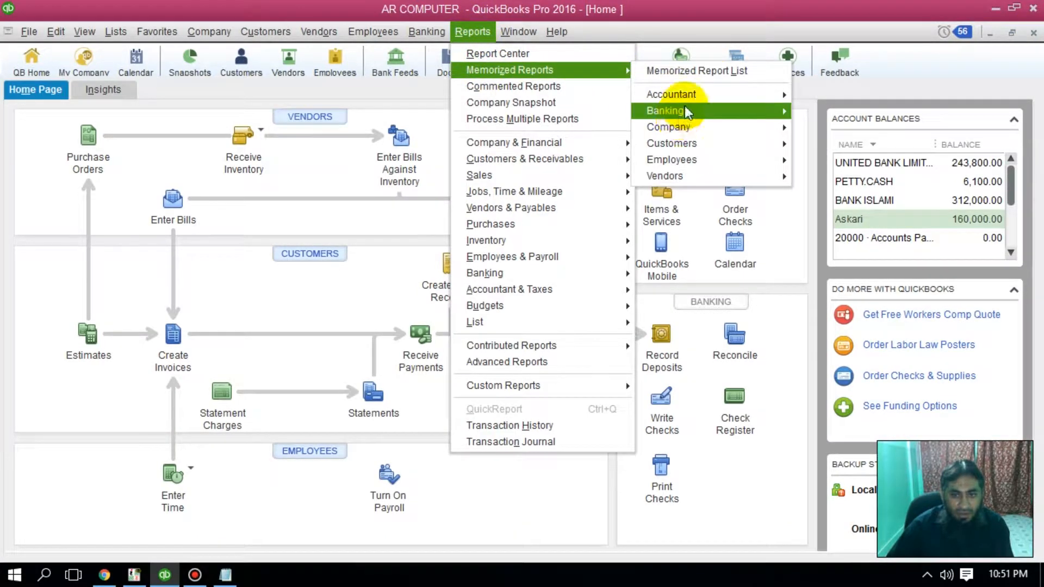
mouse_move(690, 109)
click(869, 131)
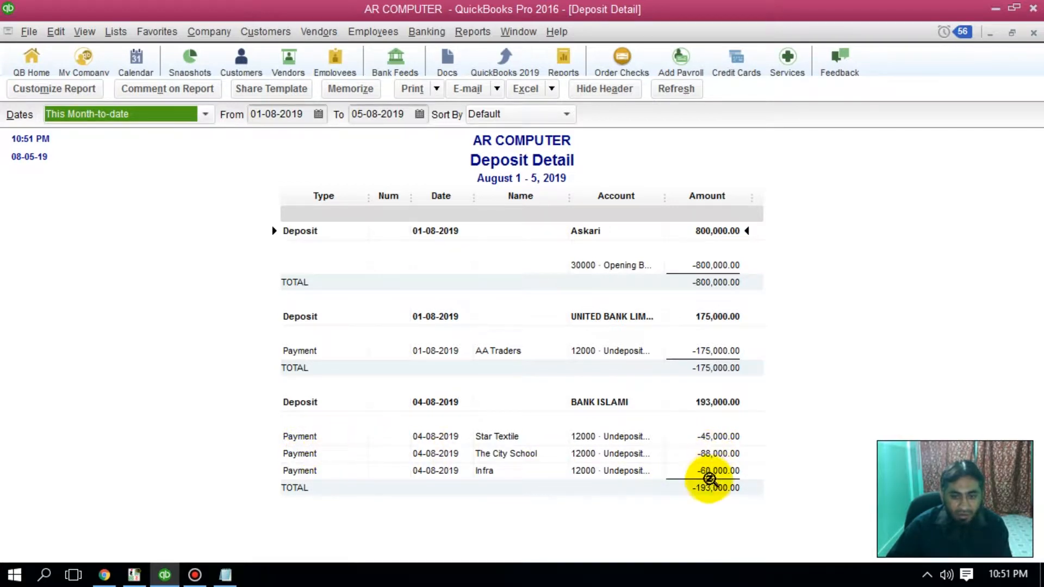
click(1033, 34)
Step: View the memorized company Balance Sheet report, looking through its assets, liabilities and equity, and close it
click(471, 33)
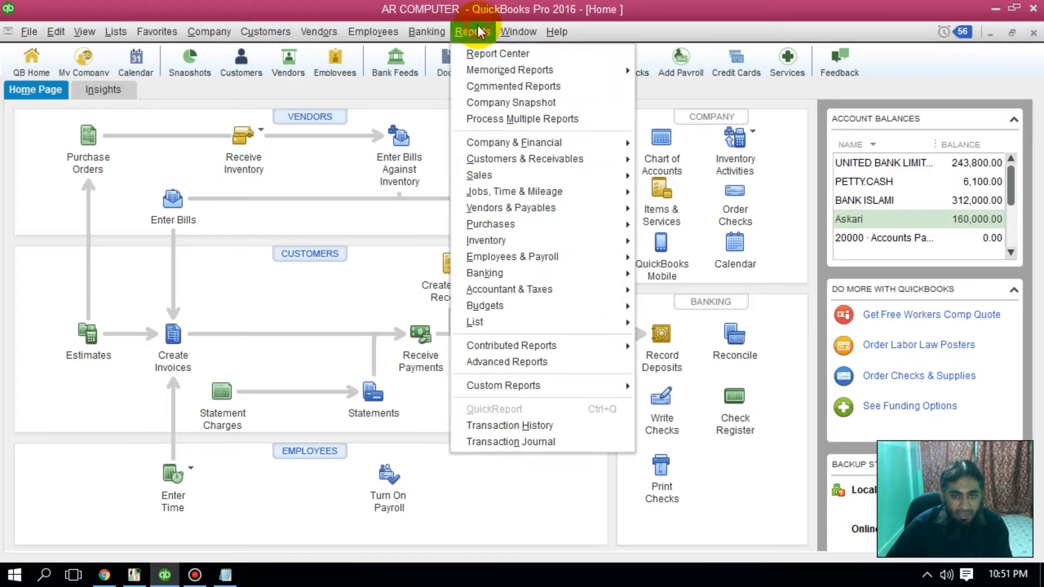
mouse_move(479, 69)
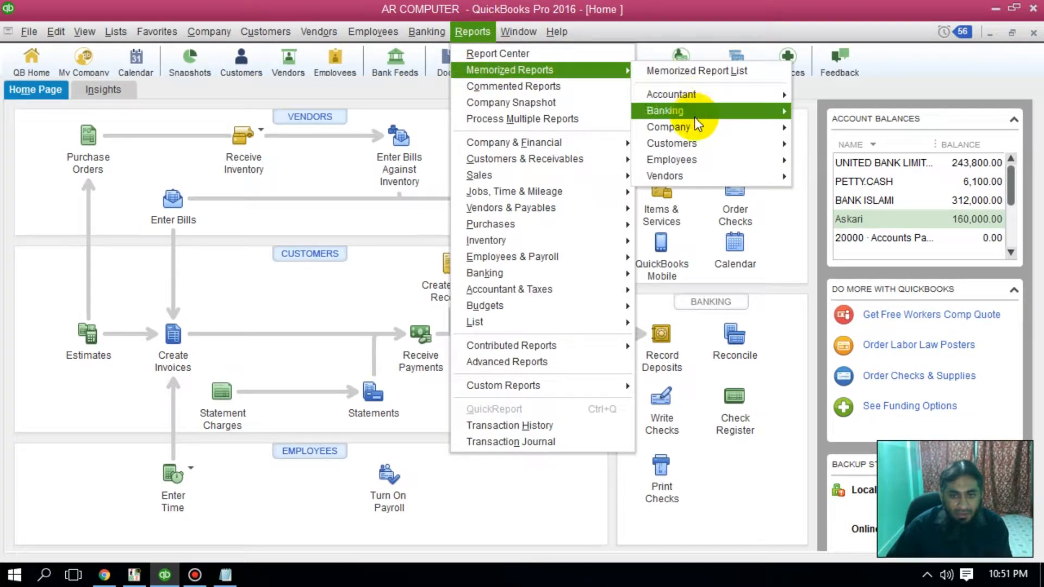
mouse_move(702, 129)
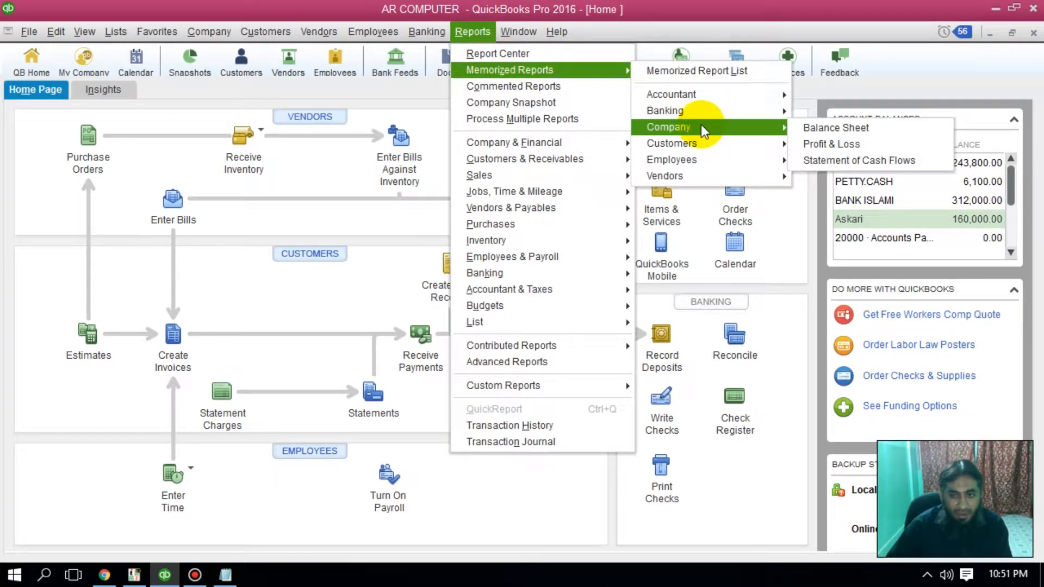
click(888, 133)
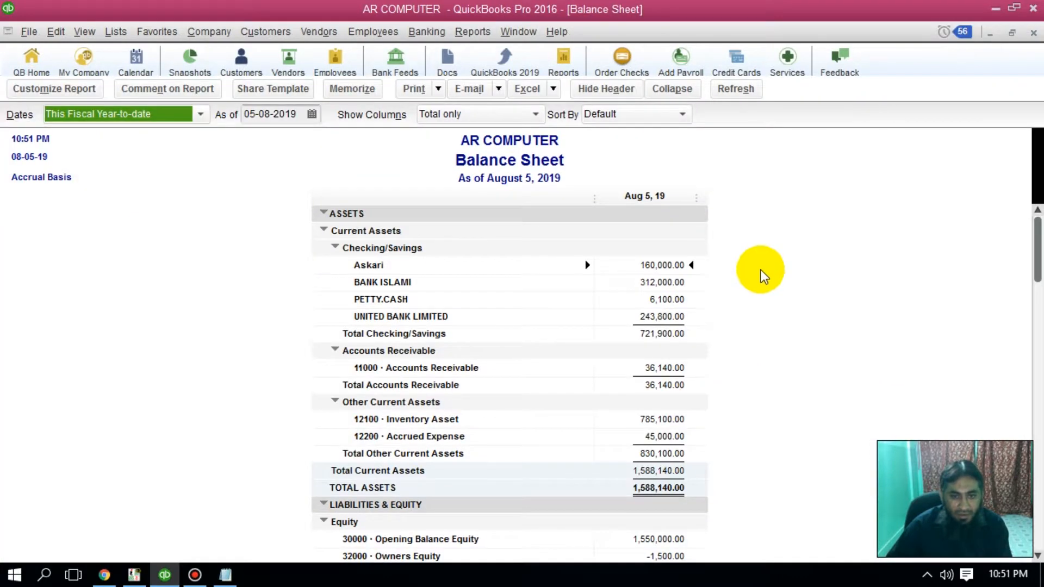
scroll(762, 269, down, 1)
scroll(764, 270, up, 1)
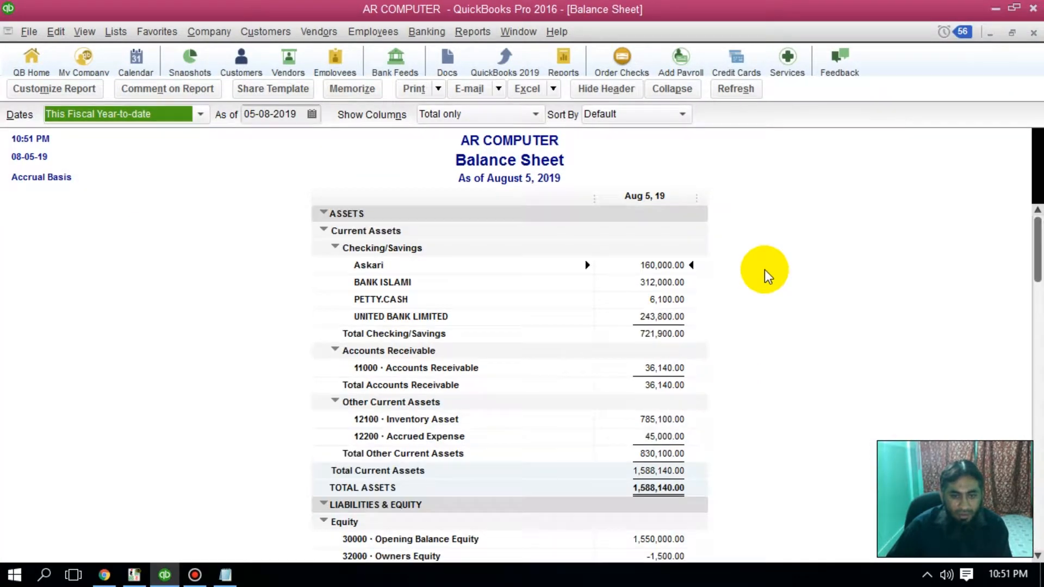
click(1032, 33)
Step: View the memorized company Profit & Loss report and close it
click(454, 35)
mouse_move(497, 71)
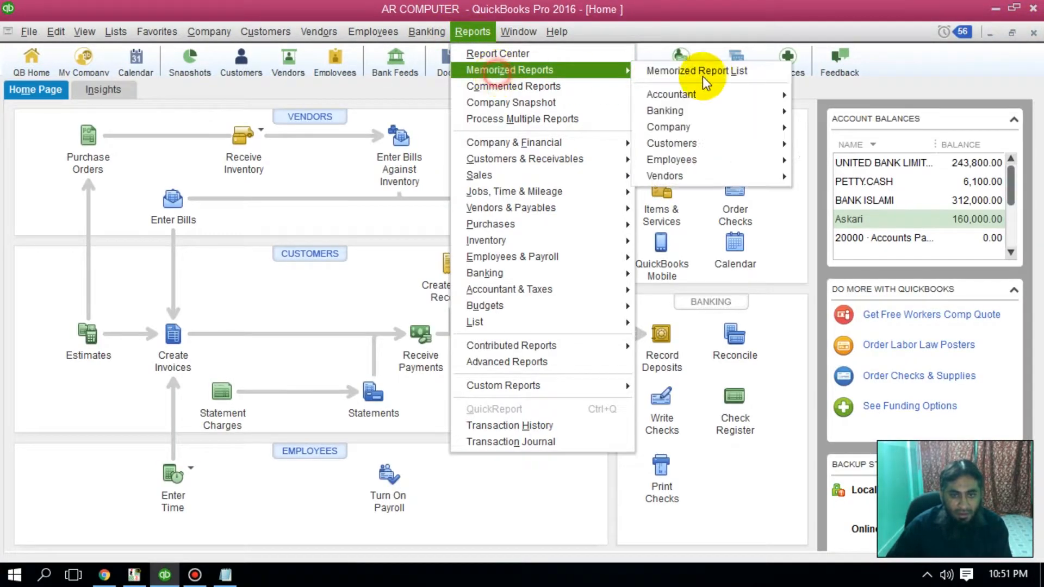
mouse_move(720, 129)
click(846, 145)
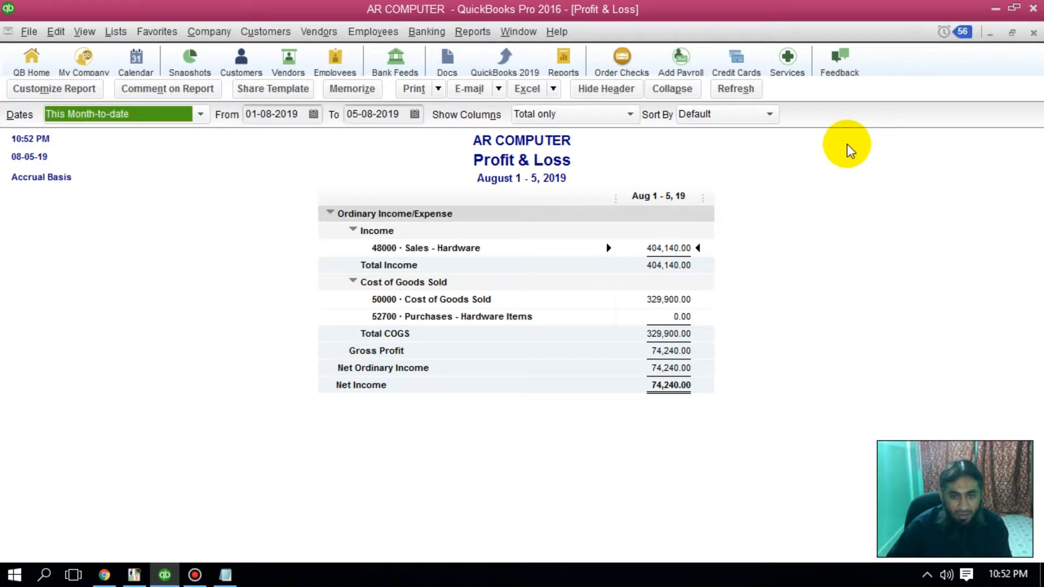
click(1032, 32)
Step: View the memorized company Statement of Cash Flows report and close it
click(472, 31)
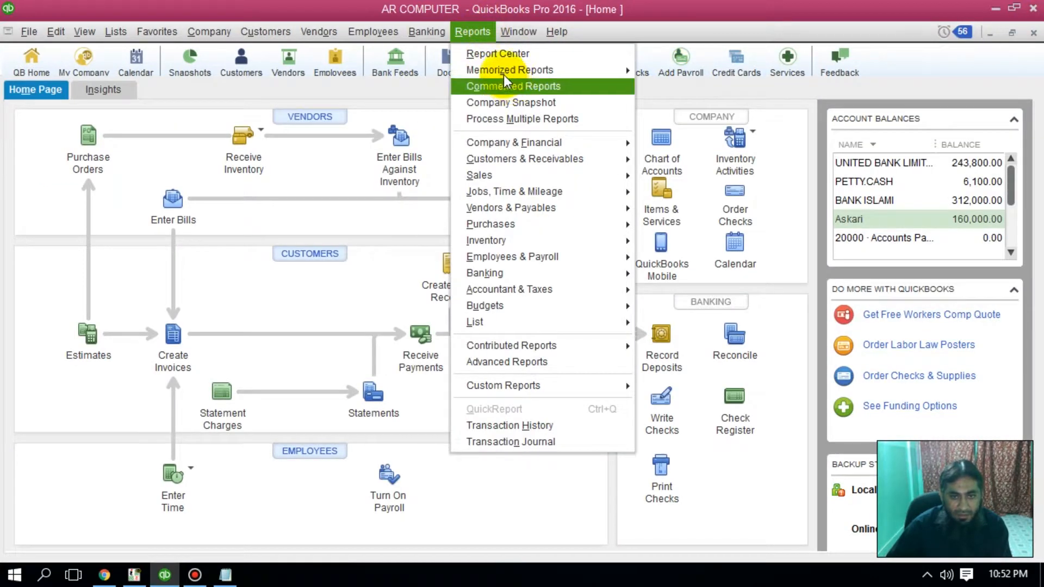
mouse_move(503, 72)
mouse_move(699, 127)
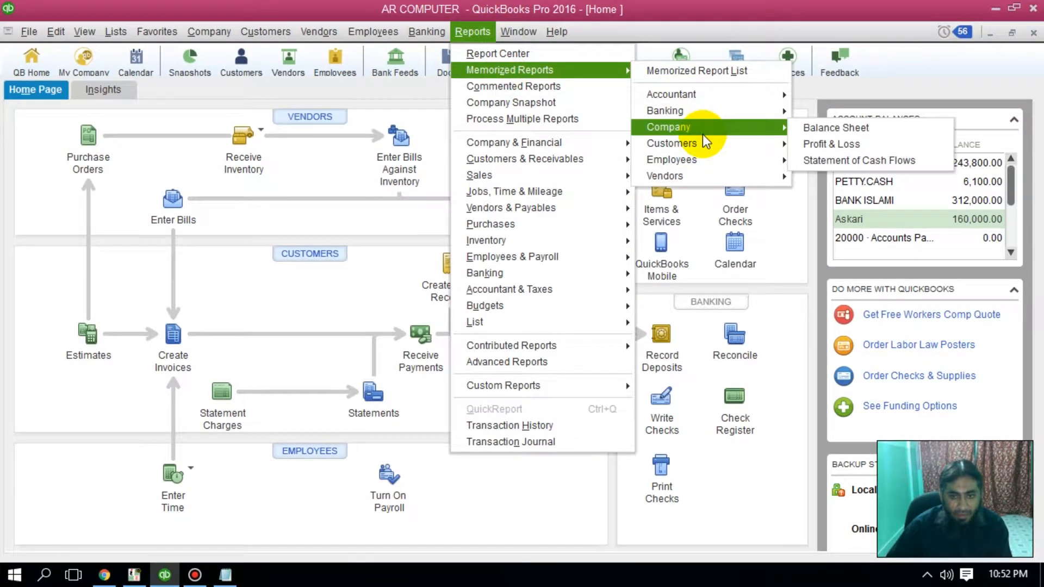
click(879, 159)
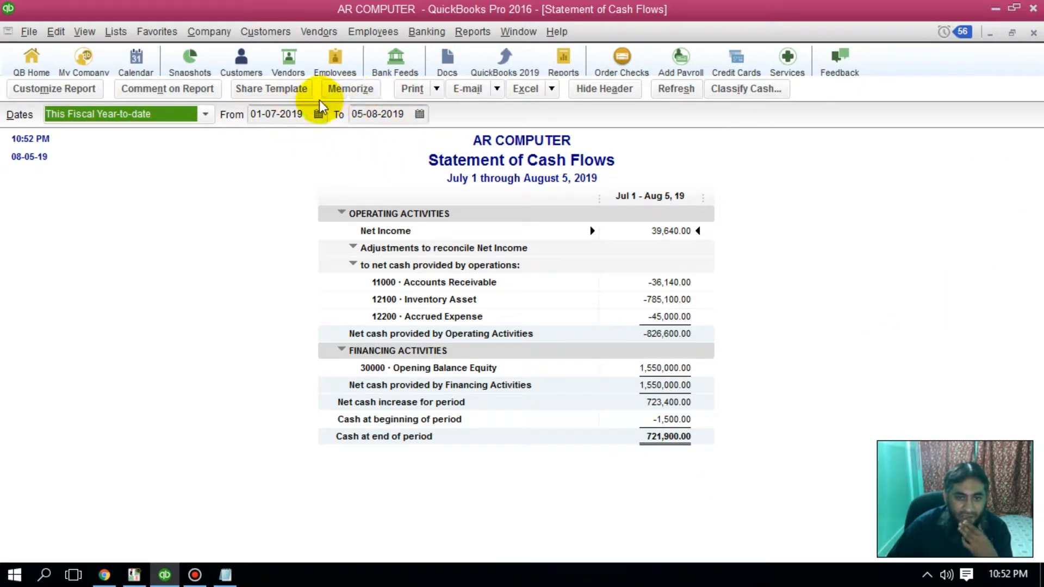
click(1032, 33)
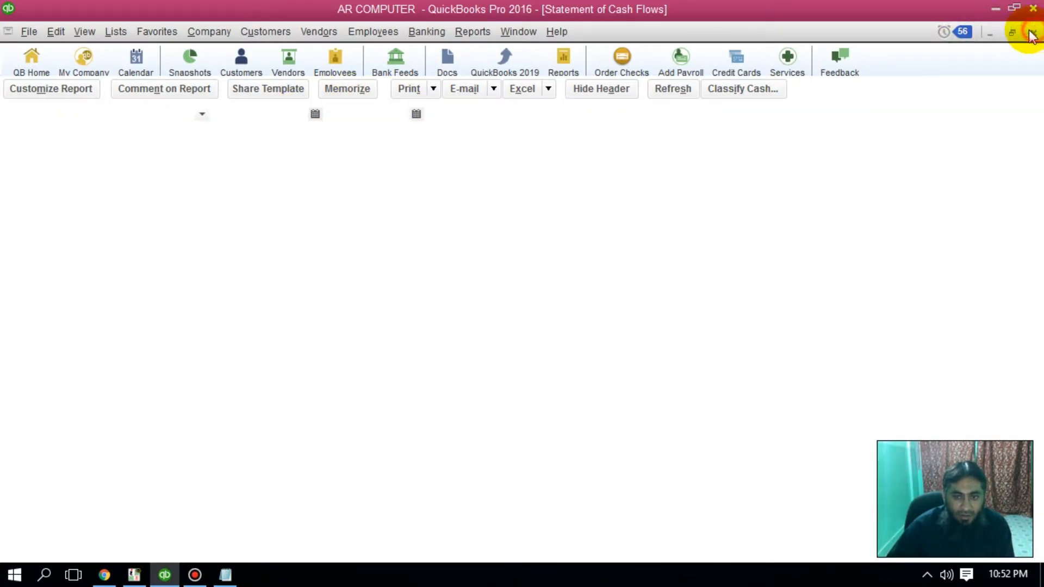
Step: View the memorized customers report A/R Aging Summary and close it
click(469, 31)
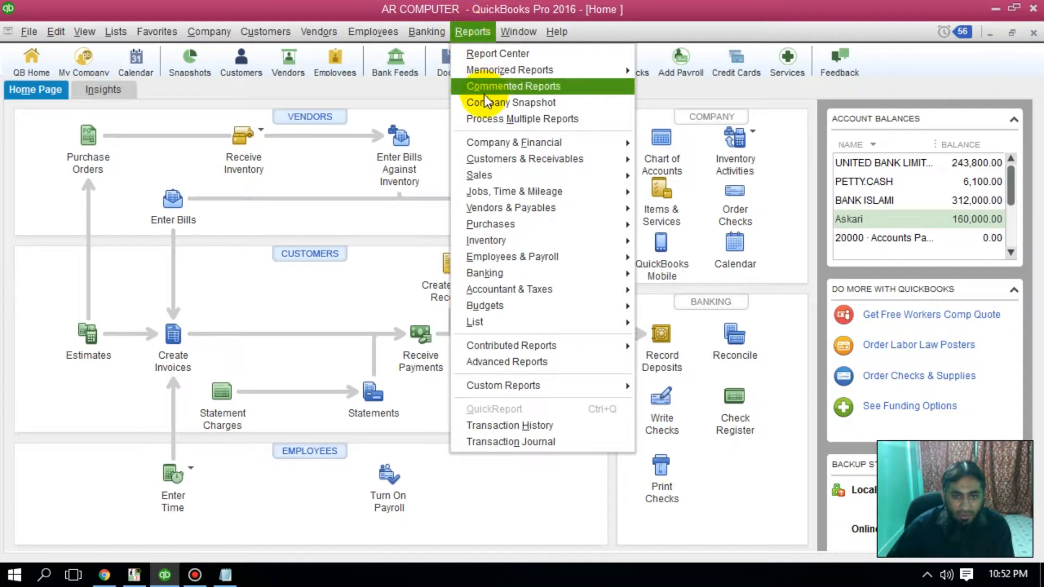
mouse_move(543, 67)
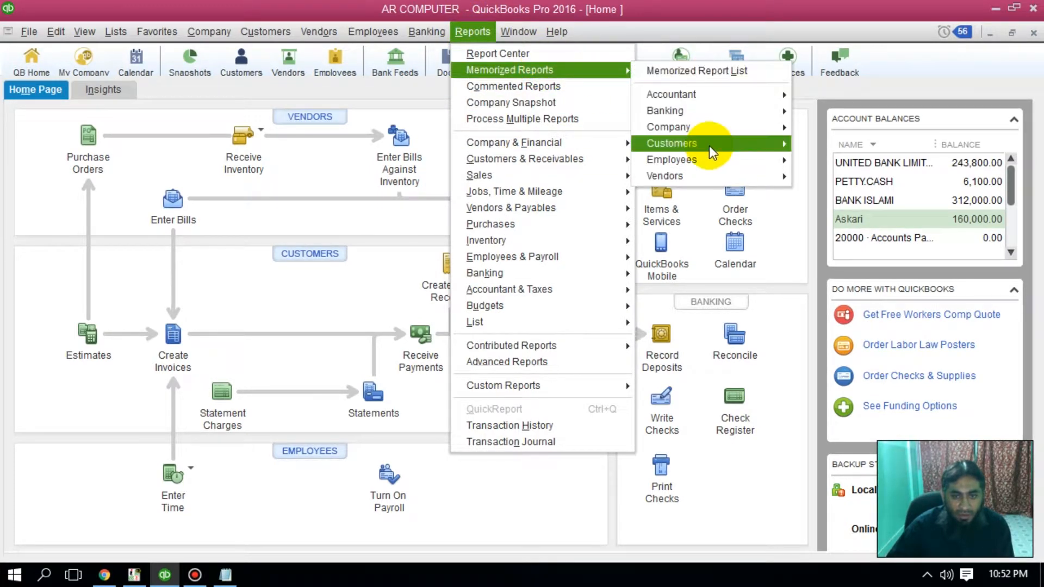
mouse_move(708, 145)
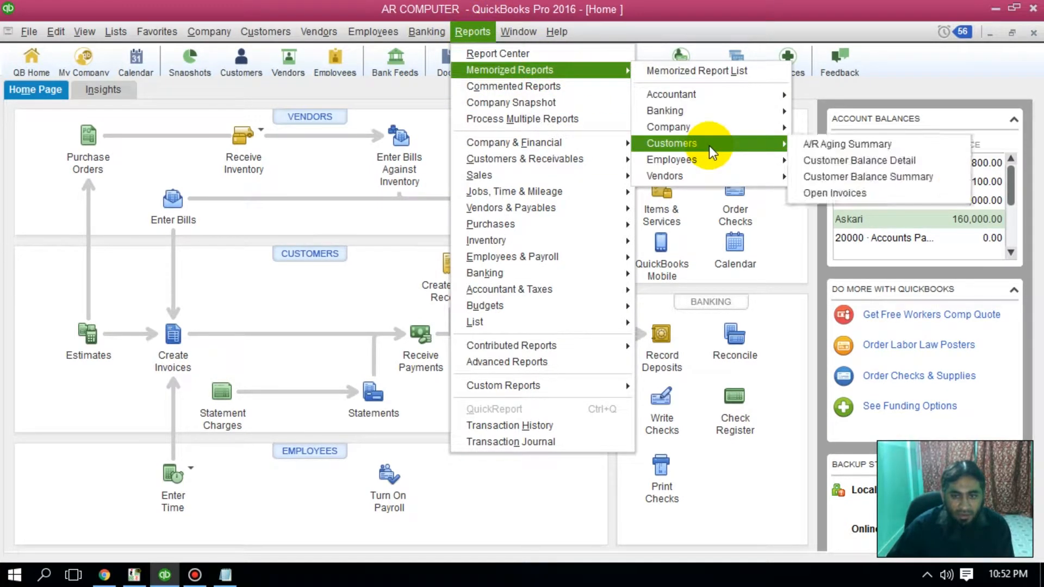
click(879, 143)
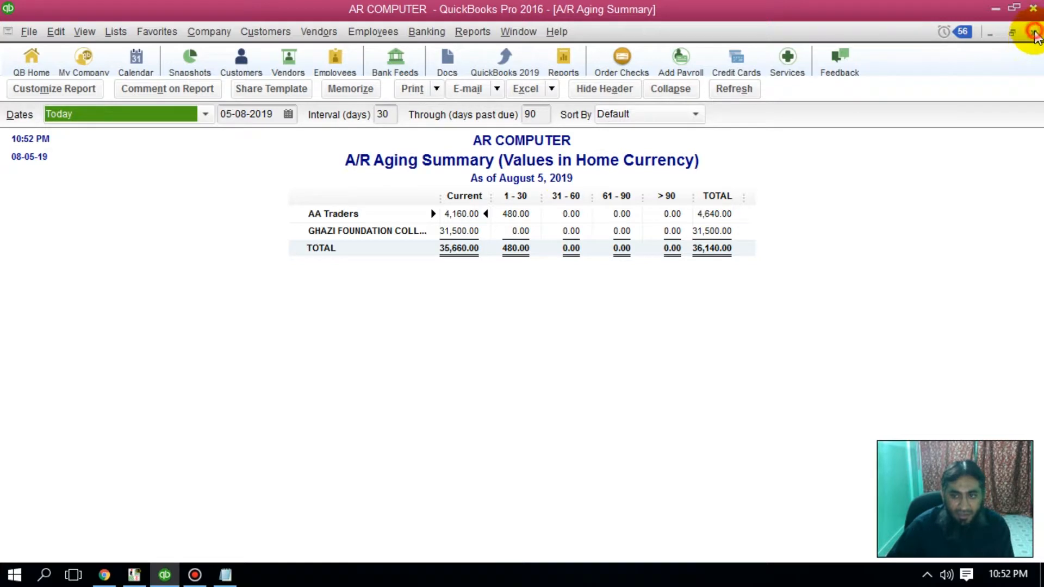
click(1033, 33)
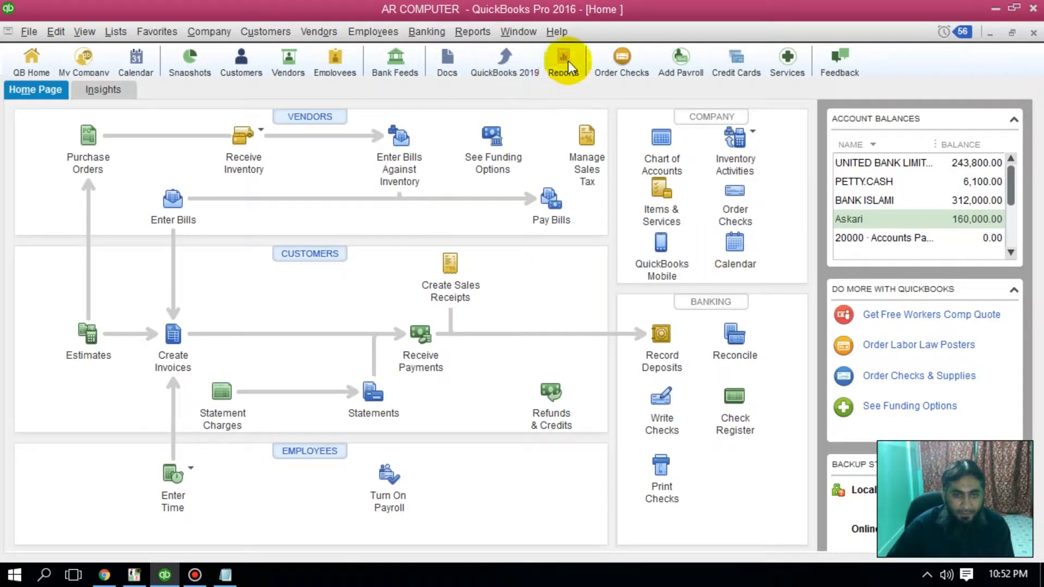
Step: Open the memorized customers report Customer Balance Detail and examine the August 2019 invoices of AA Traders
click(459, 32)
mouse_move(478, 71)
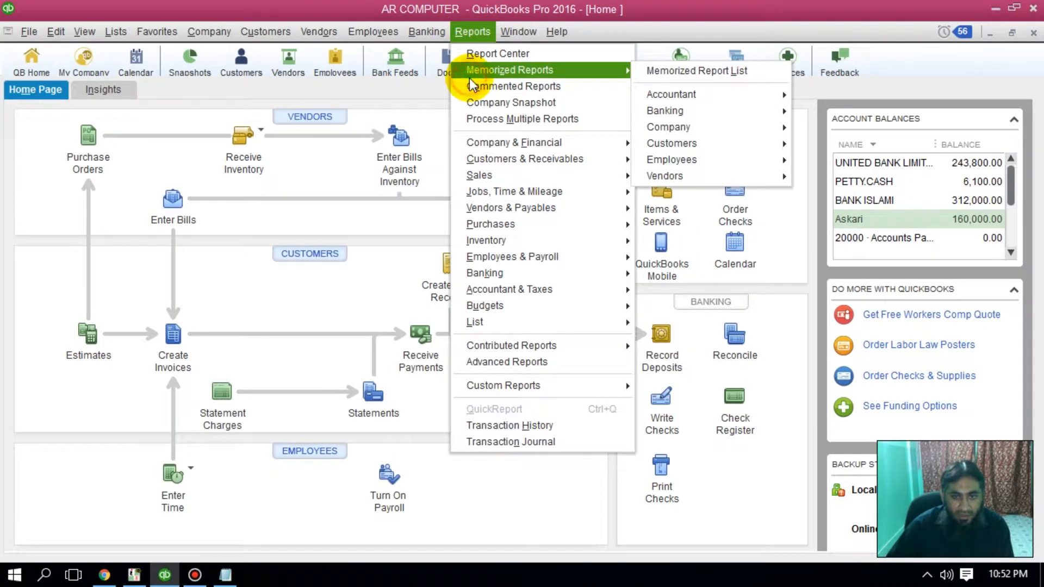
mouse_move(752, 140)
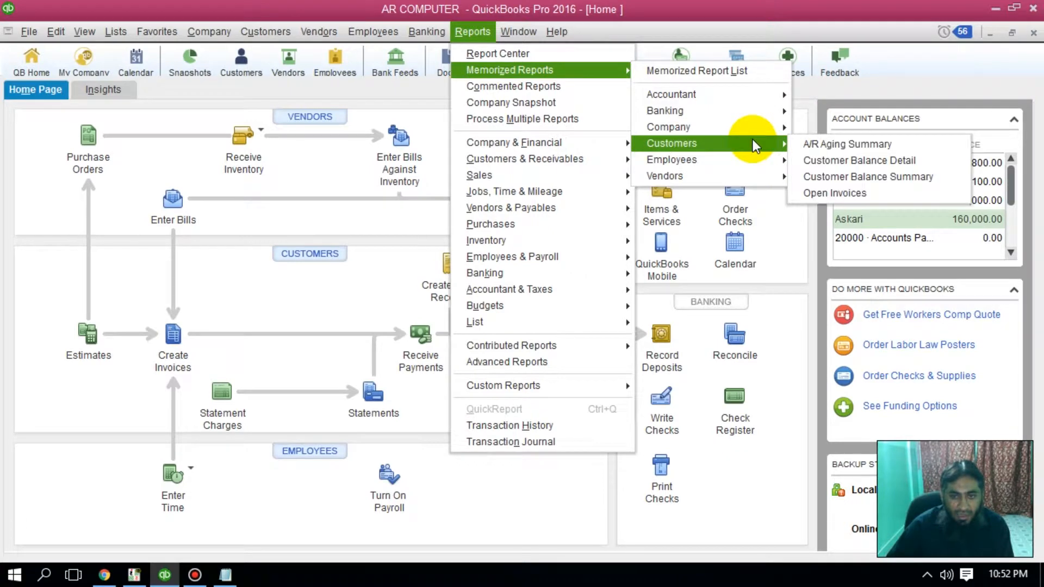
click(876, 166)
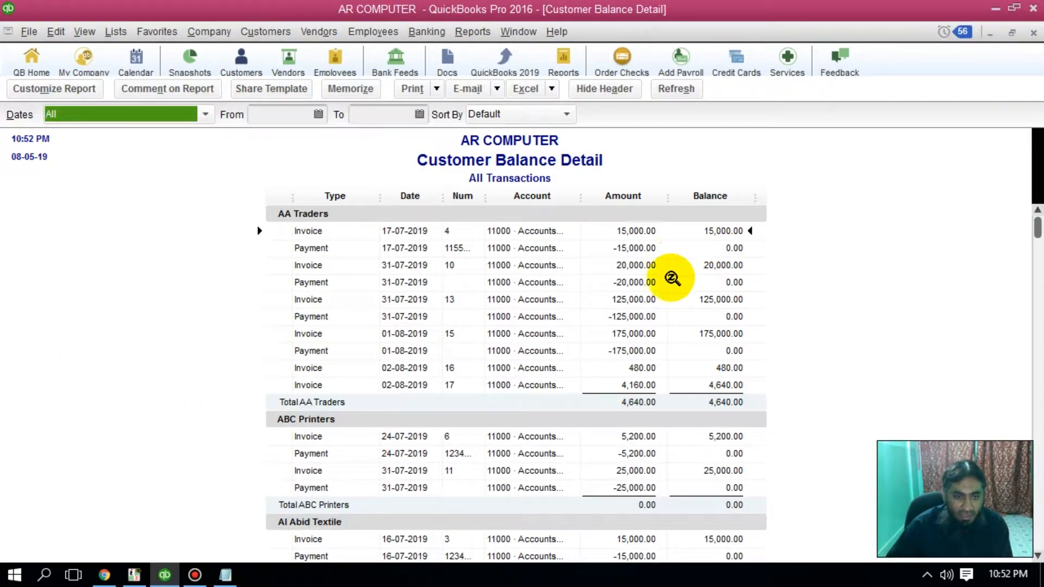
scroll(669, 275, down, 2)
scroll(666, 290, up, 2)
click(314, 337)
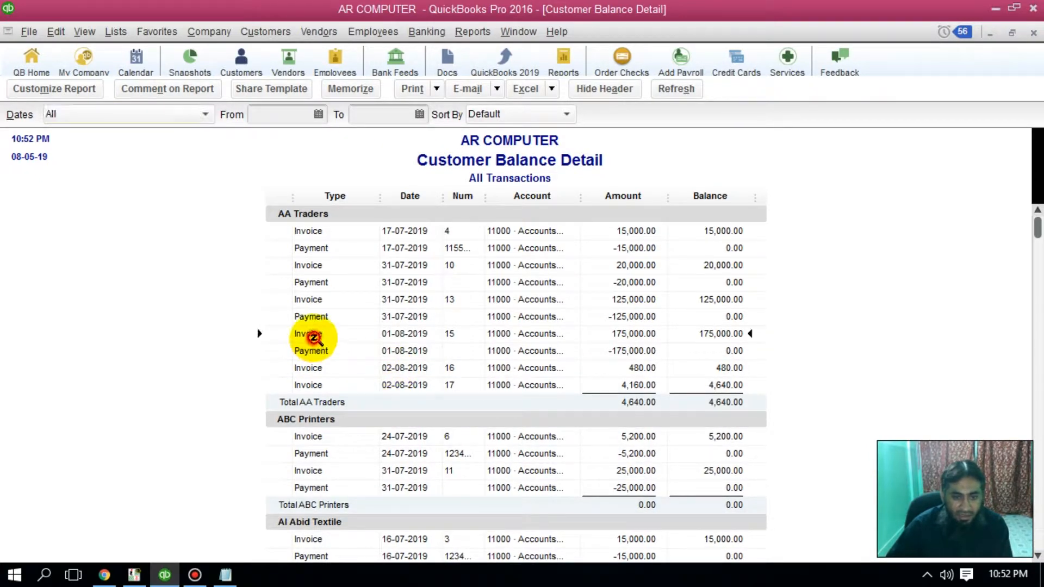
click(319, 367)
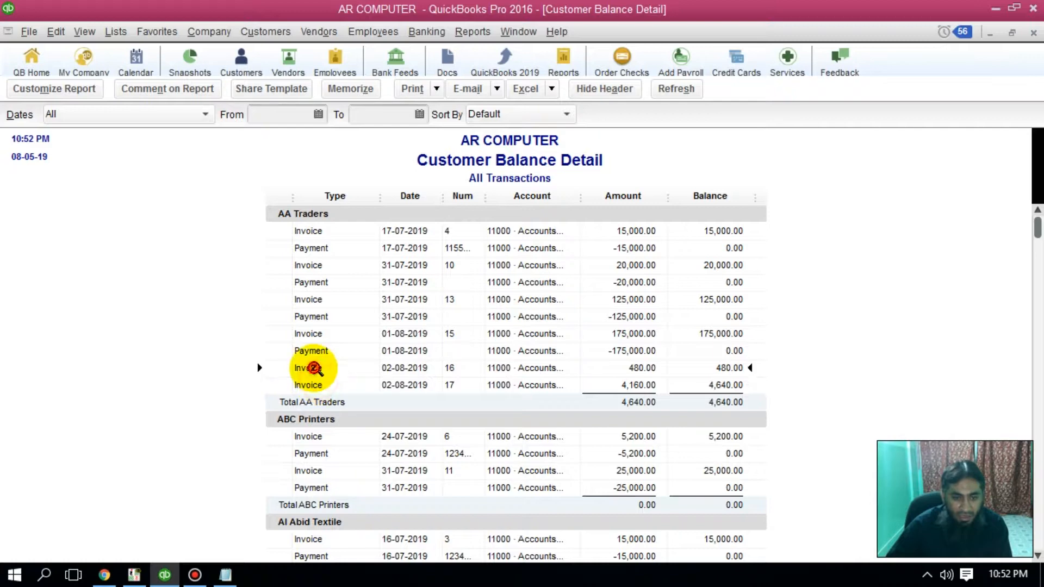
Step: Examine the remaining customers in the Customer Balance Detail report down to the grand total and close the report
click(309, 382)
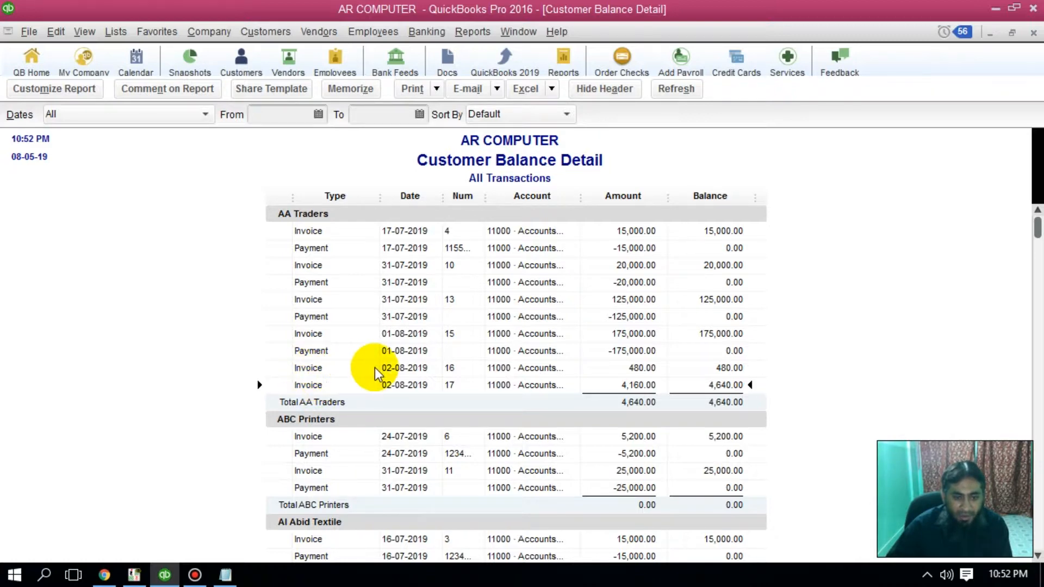
scroll(375, 369, down, 15)
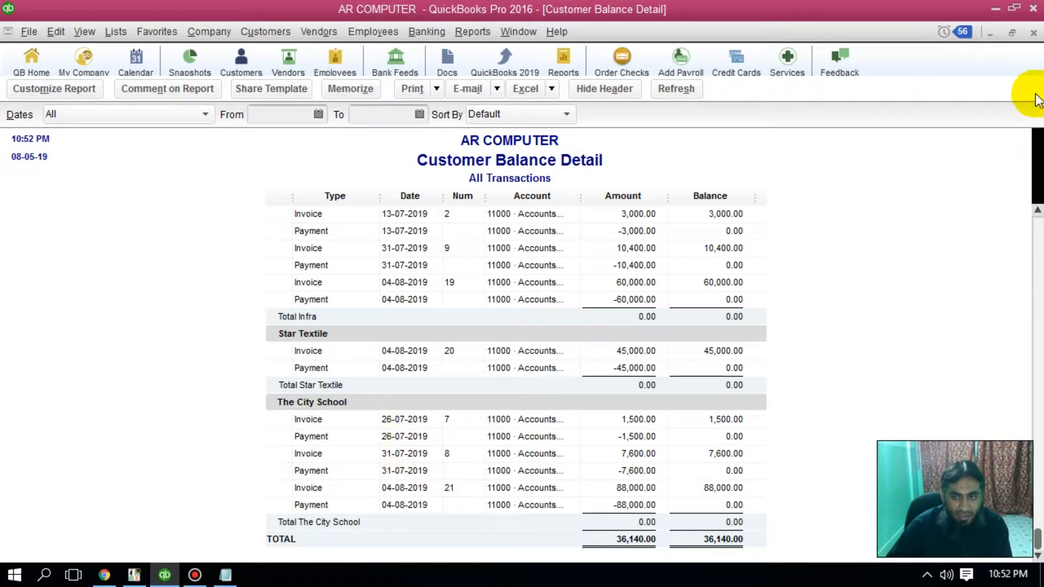
click(1033, 32)
Step: View the memorized customers report Customer Balance Summary and close it
click(471, 31)
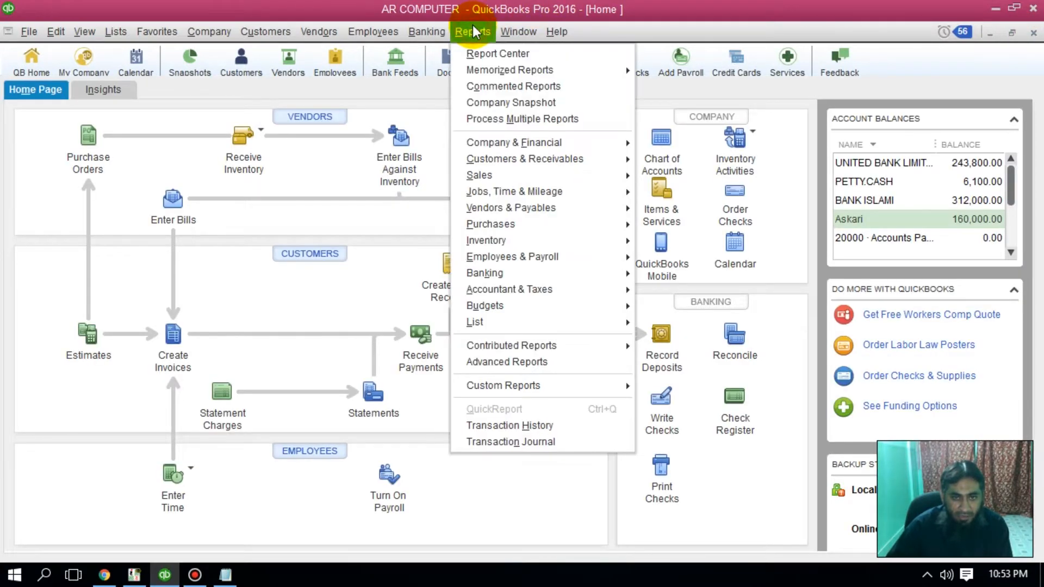
mouse_move(503, 69)
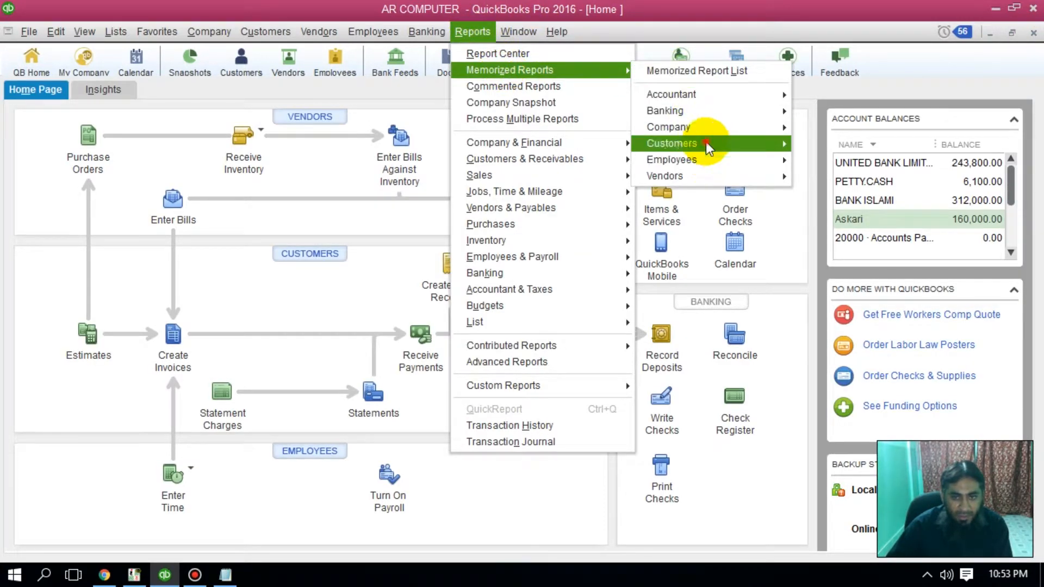
mouse_move(706, 143)
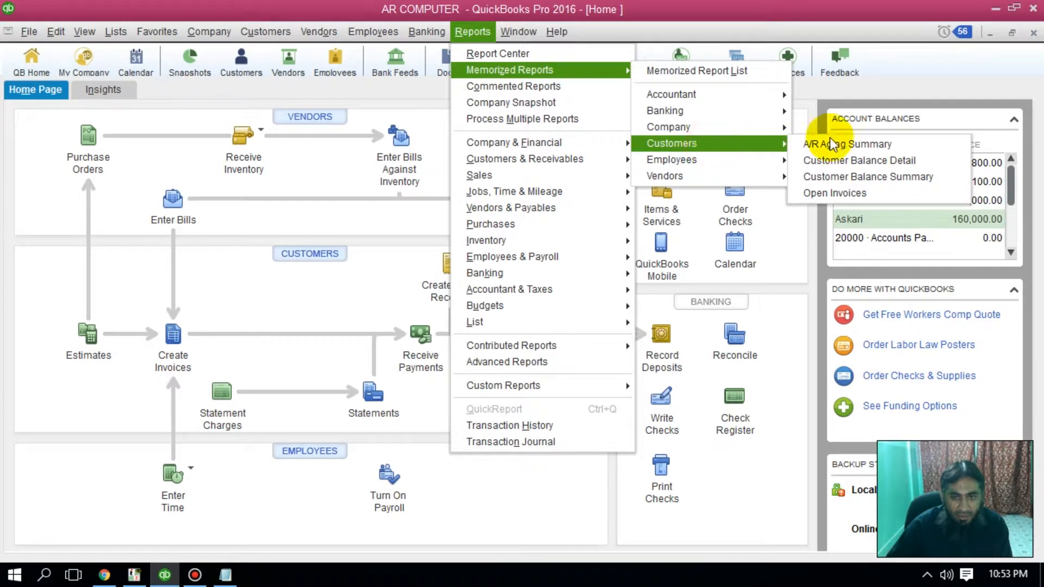
click(955, 177)
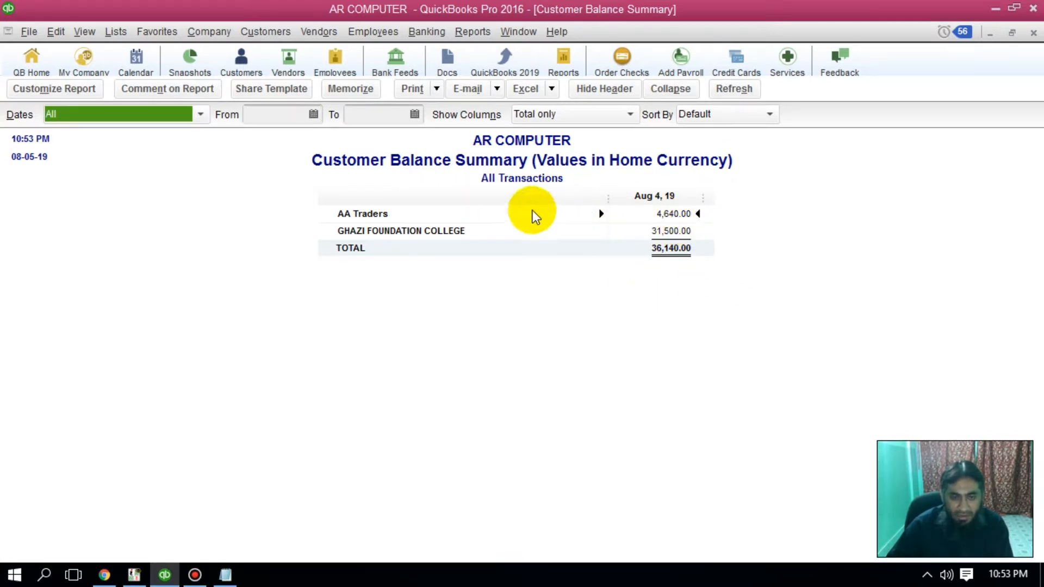
click(1032, 35)
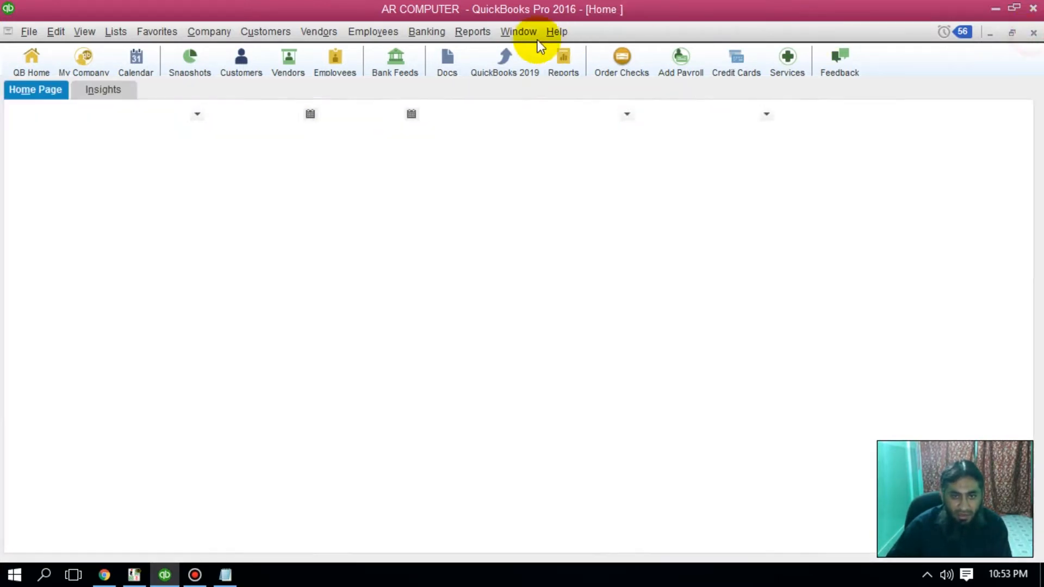
Step: View the memorized customers report Open Invoices and close it
click(472, 31)
mouse_move(490, 70)
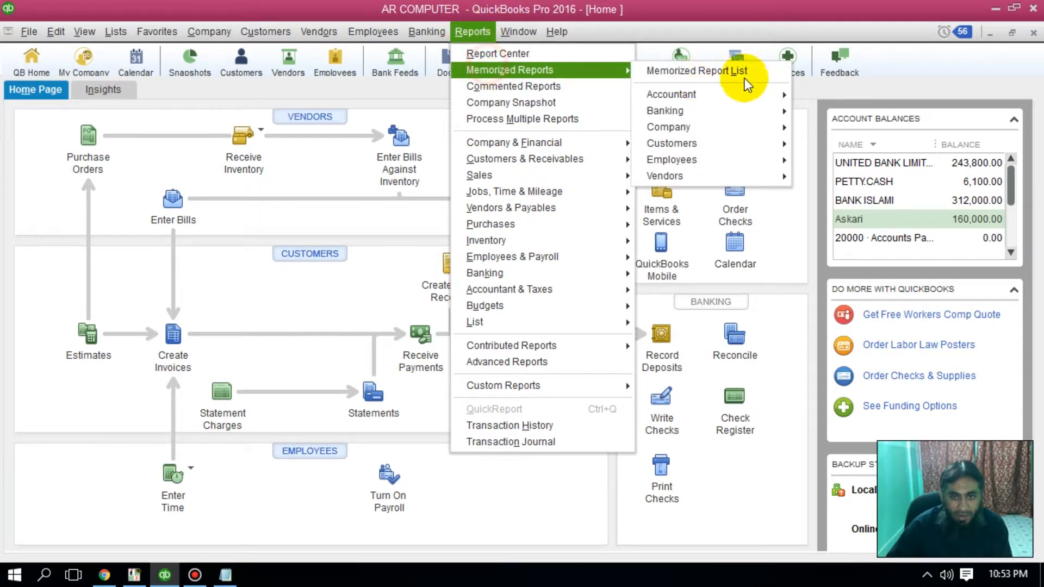
mouse_move(750, 144)
click(868, 197)
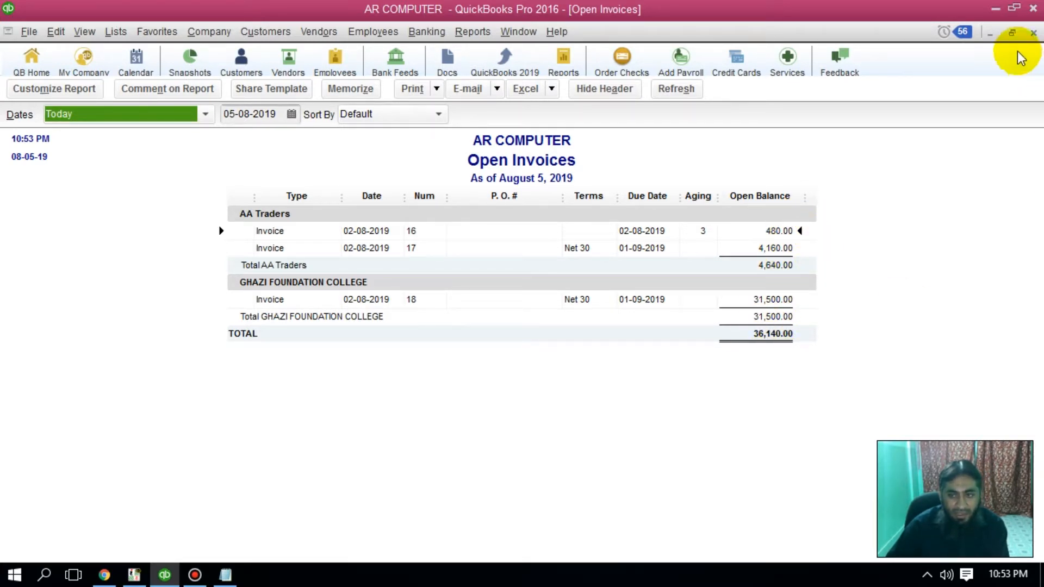
click(1033, 33)
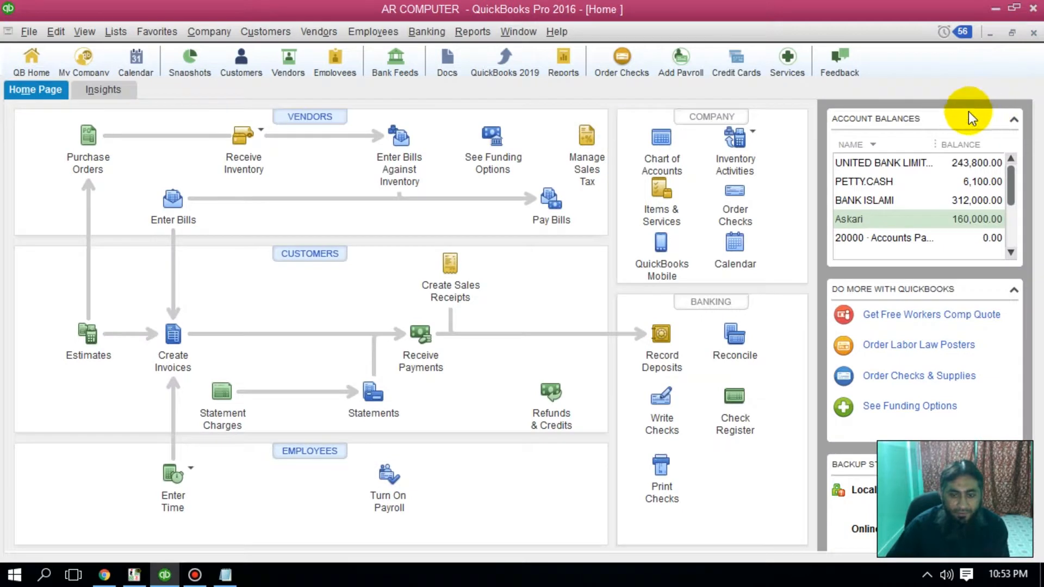
Step: View the memorized vendors report A/P Aging Summary and close it
click(469, 33)
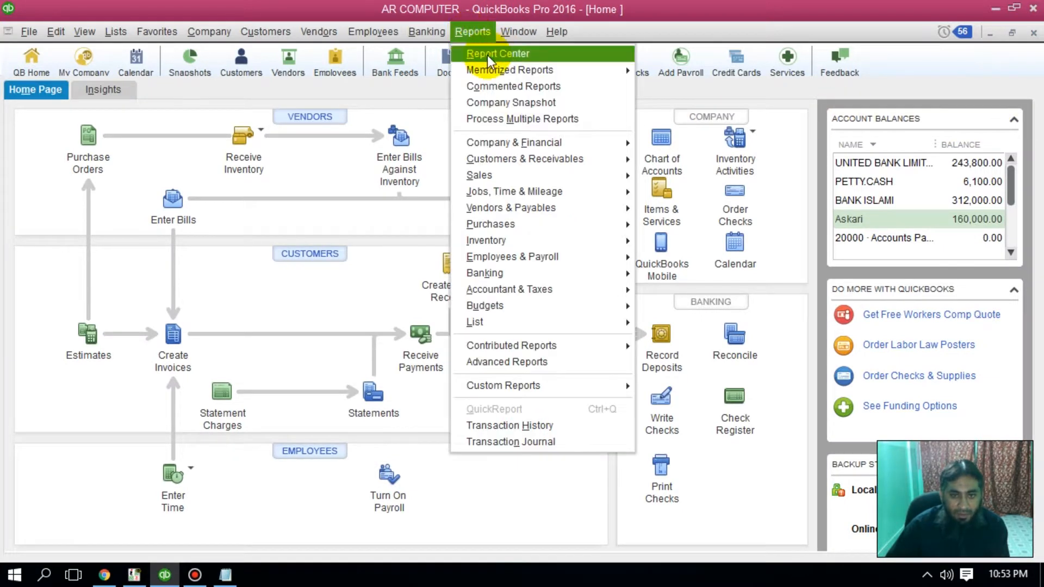
mouse_move(492, 71)
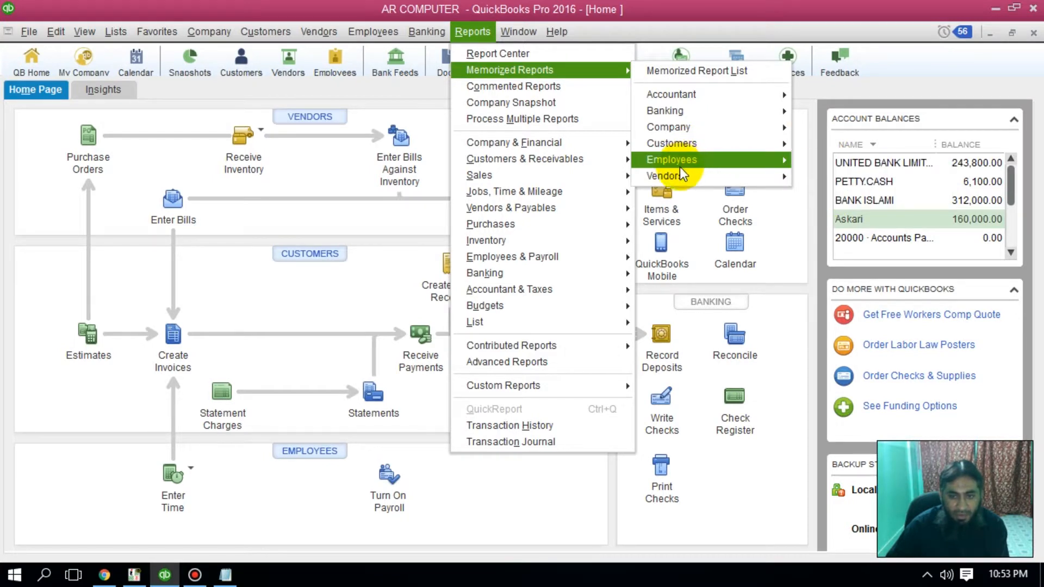
mouse_move(678, 177)
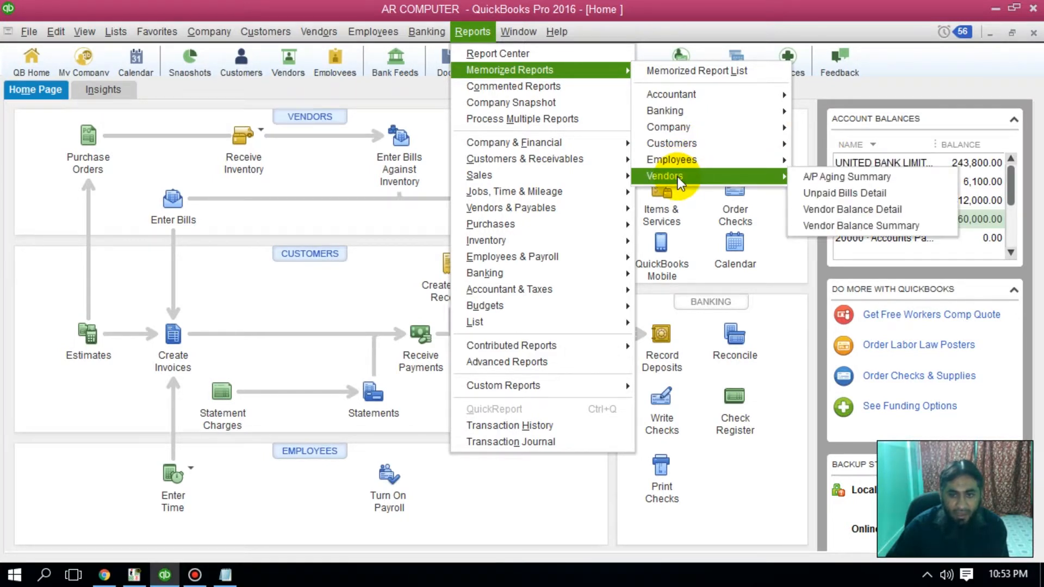
click(837, 177)
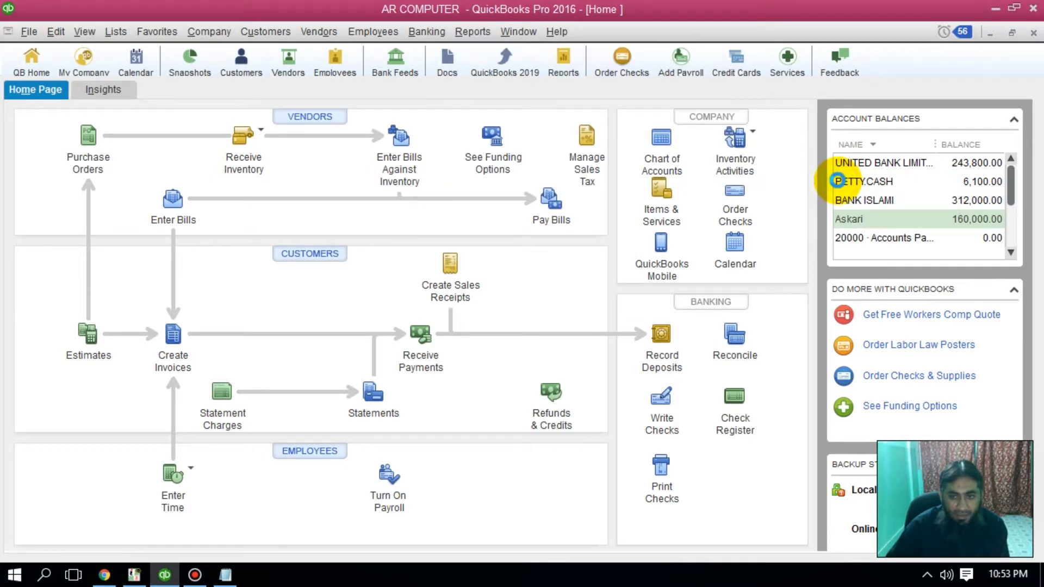
click(1032, 32)
Step: View the memorized vendors report Unpaid Bills Detail and close it
click(473, 32)
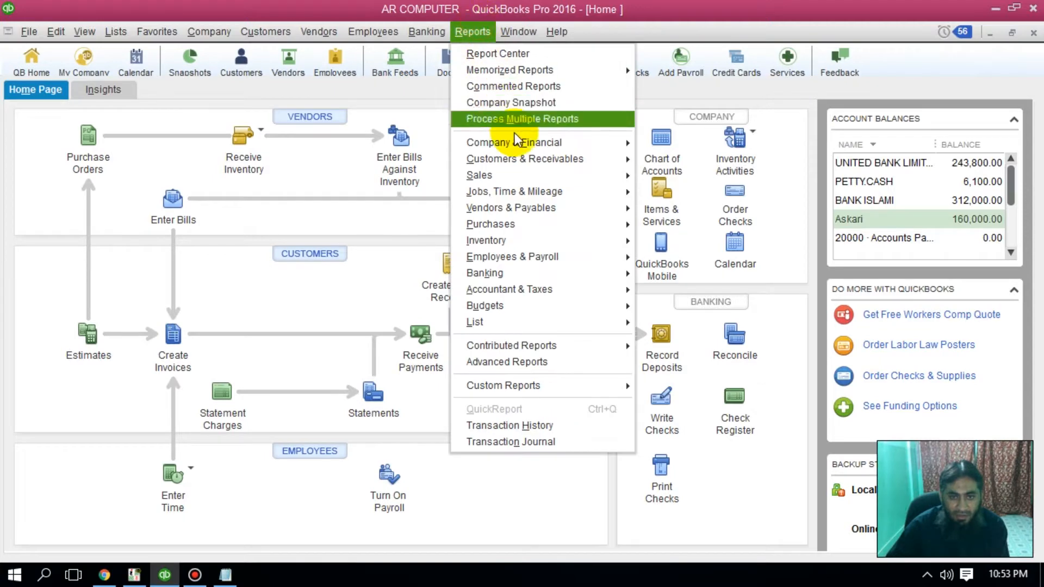
mouse_move(540, 71)
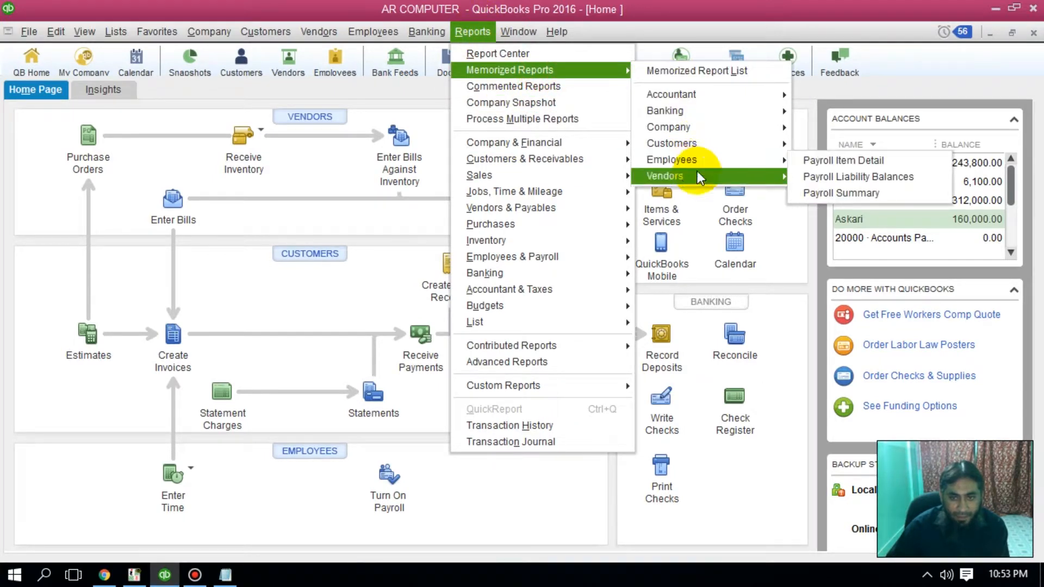
mouse_move(699, 175)
click(852, 193)
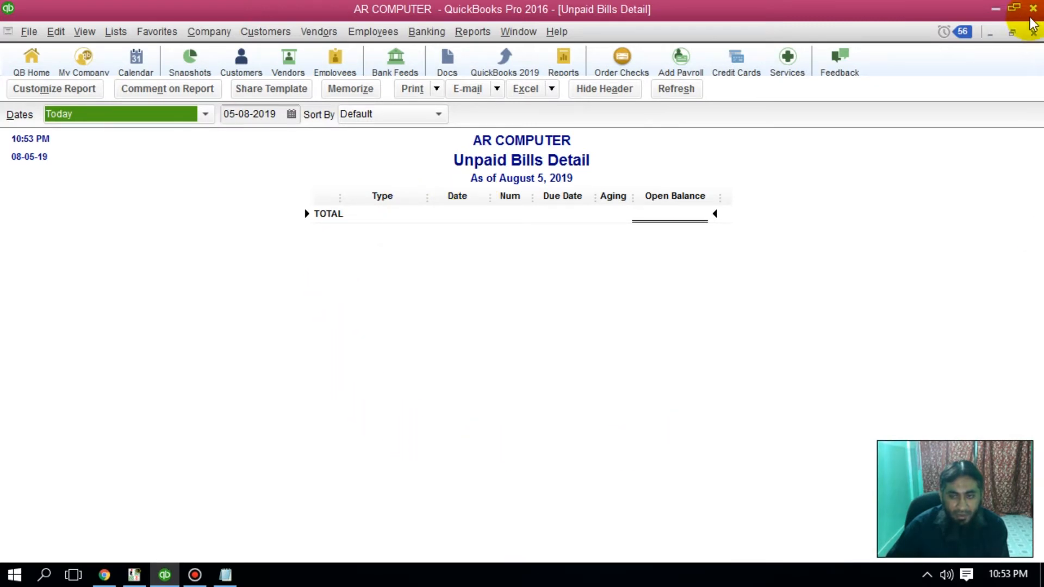
click(1030, 33)
click(1030, 33)
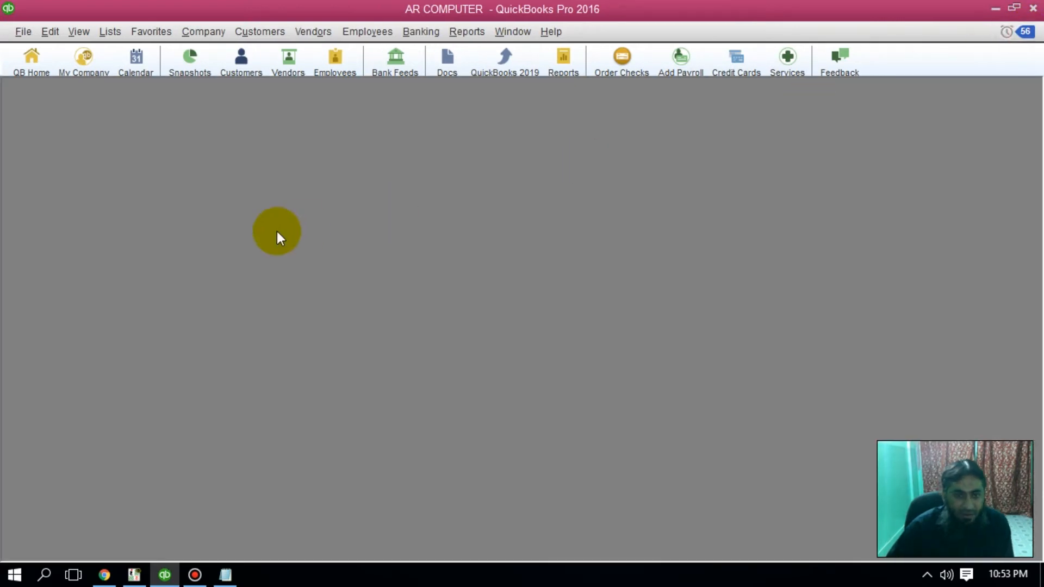
Step: Reopen the Home page maximized and start a bill for received inventory from the vendor COMPUTER WAYS
click(35, 71)
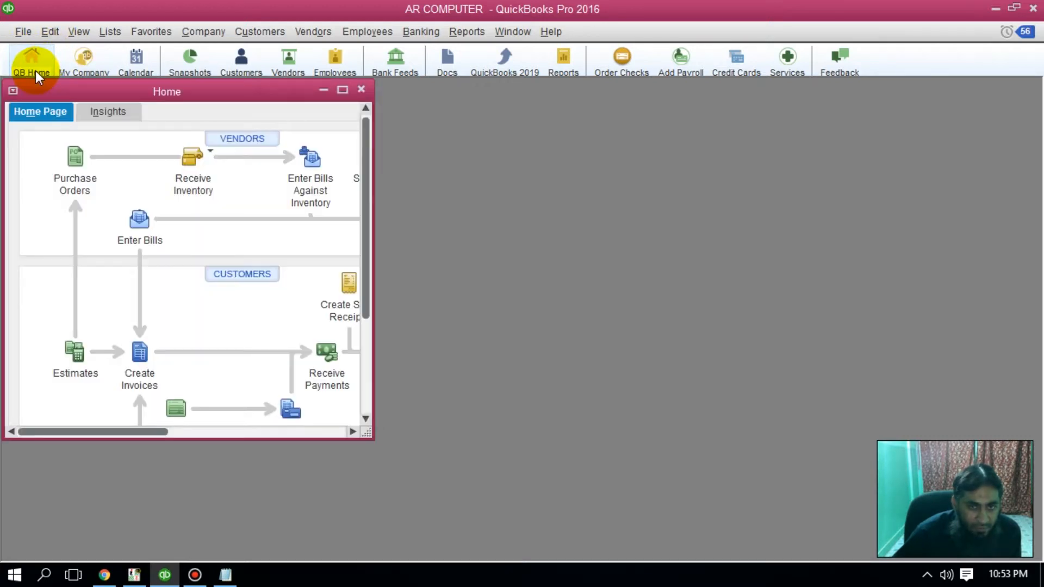
click(342, 90)
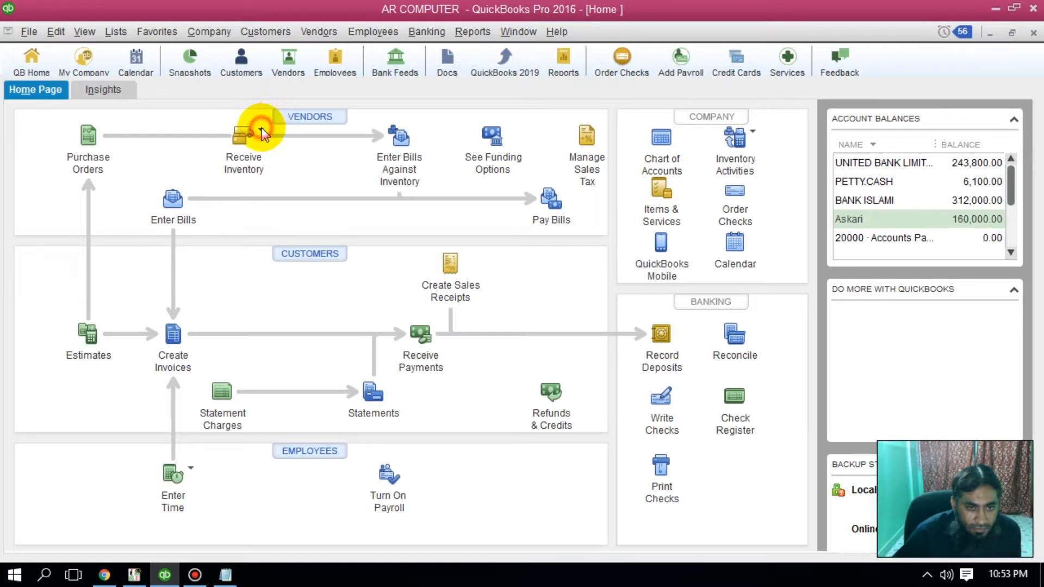
click(262, 132)
click(286, 151)
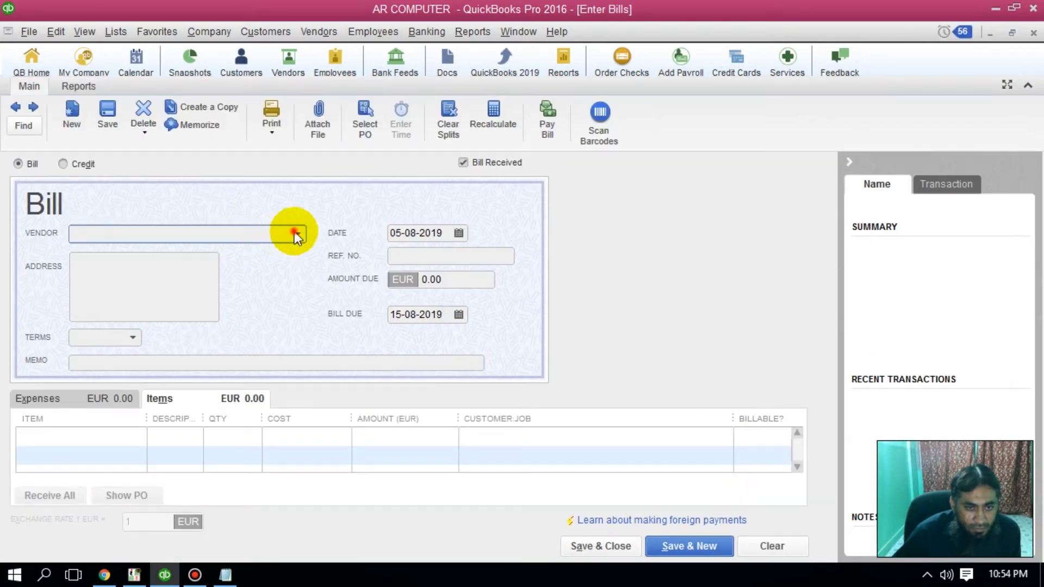
click(298, 235)
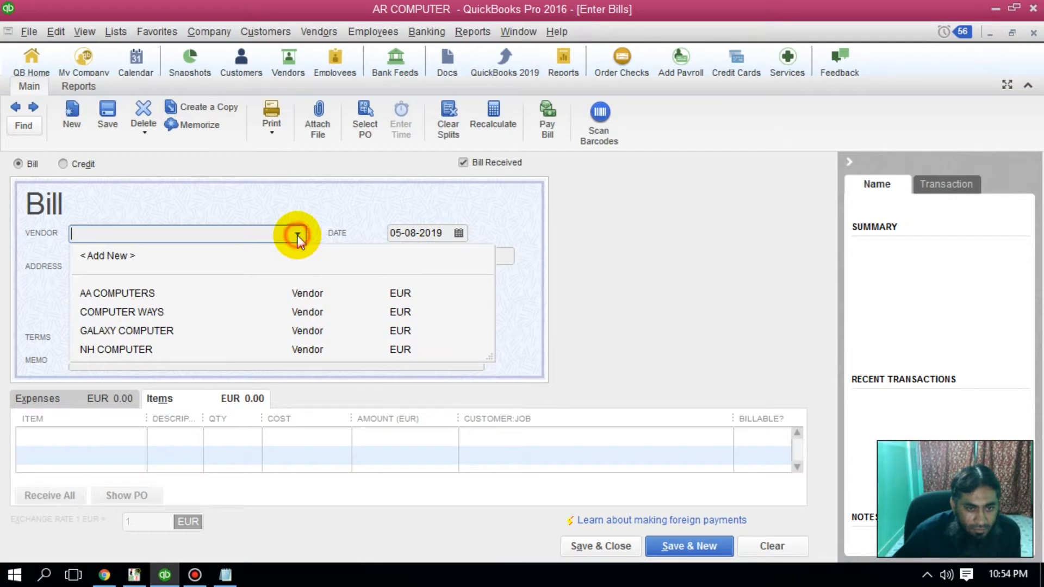
click(153, 309)
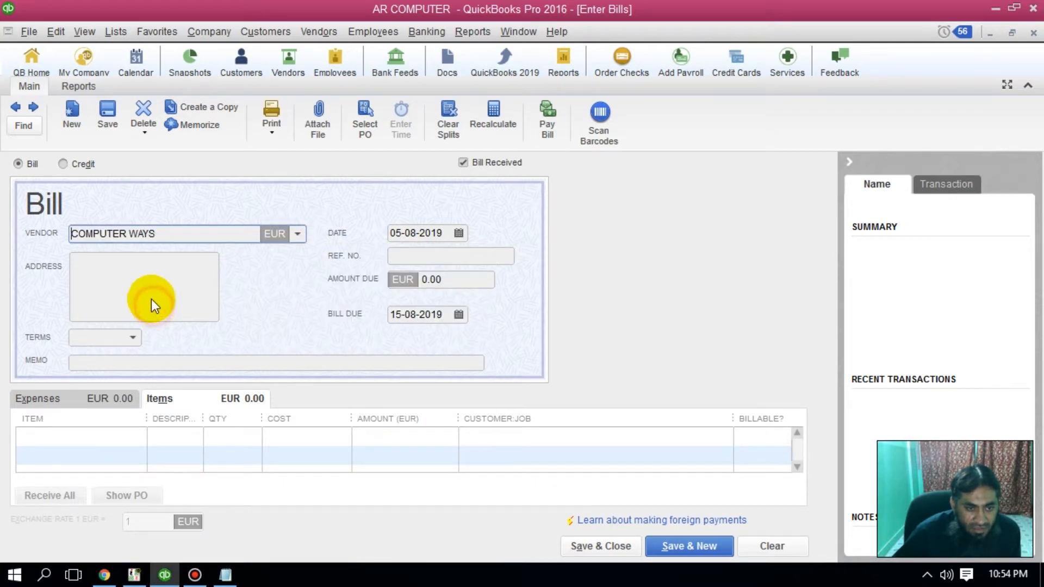
Step: Add the item A4 TECH WEBCAM with quantity 1 to the bill, then save and close it
click(107, 435)
click(137, 437)
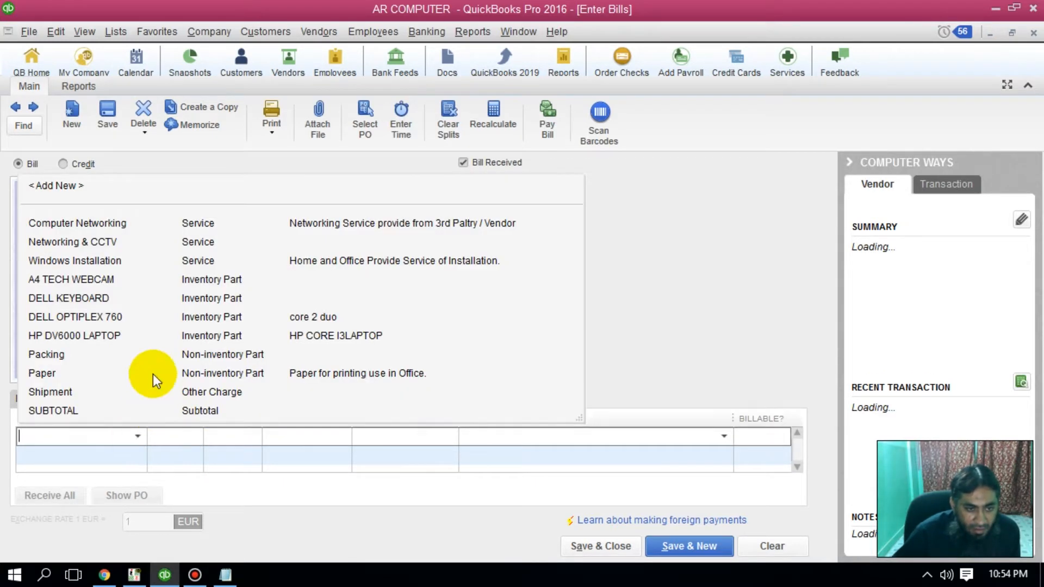
click(106, 282)
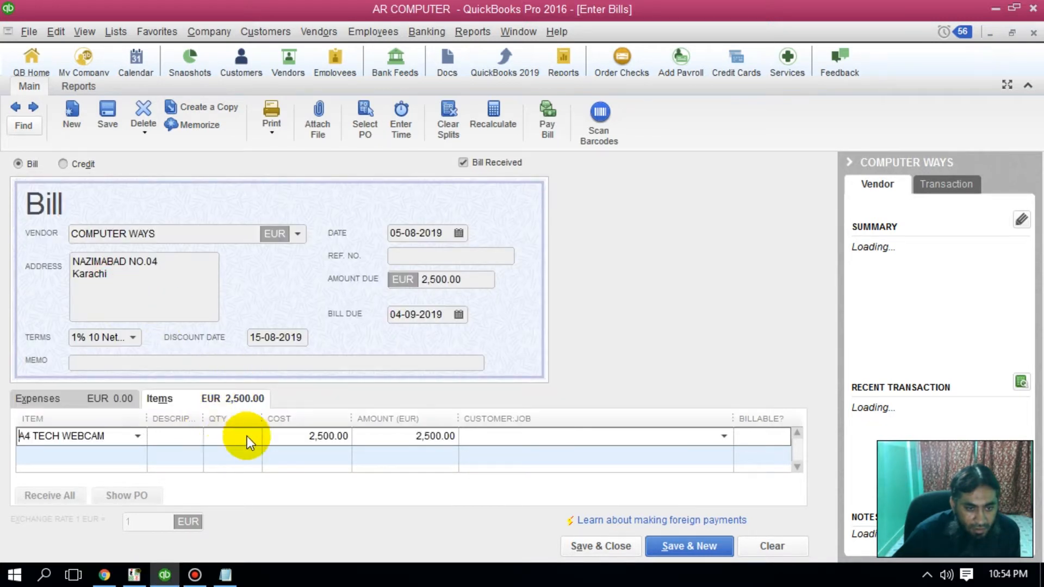
click(226, 436)
text(1)
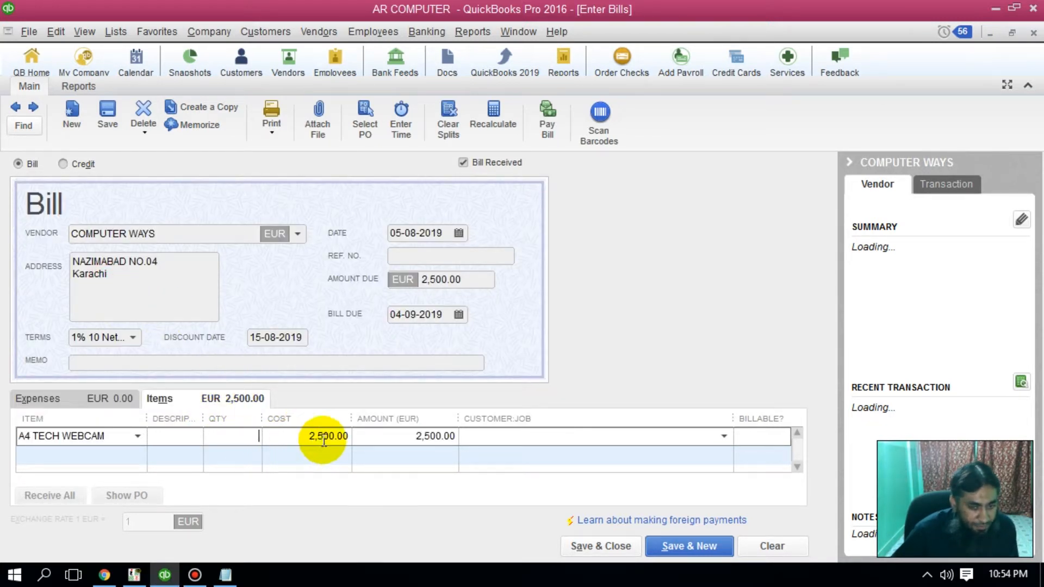
click(609, 546)
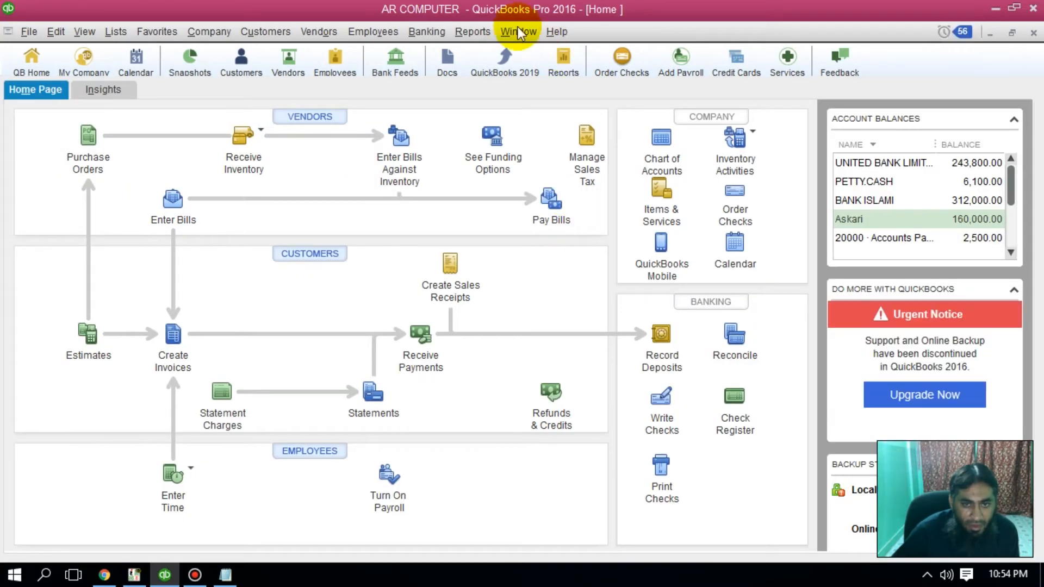
Step: Check the new COMPUTER WAYS bill in the memorized vendors report Unpaid Bills Detail and close the report
click(473, 33)
mouse_move(513, 68)
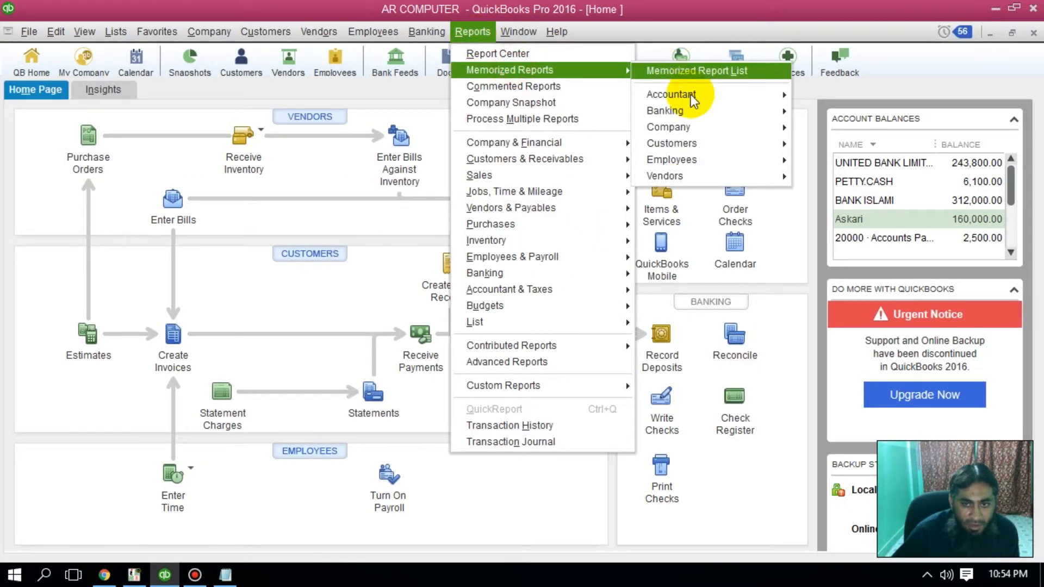
mouse_move(695, 172)
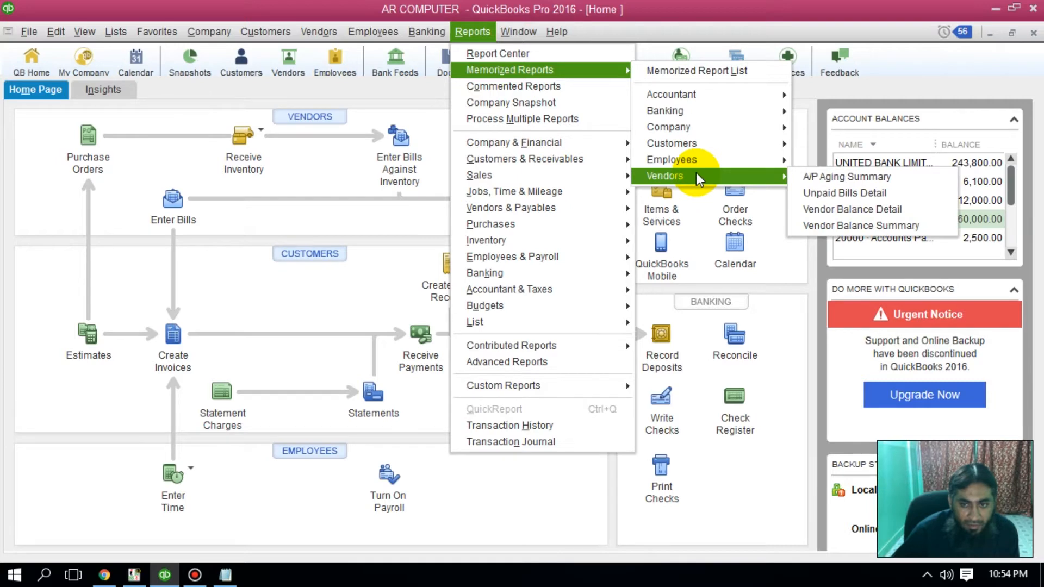
click(851, 194)
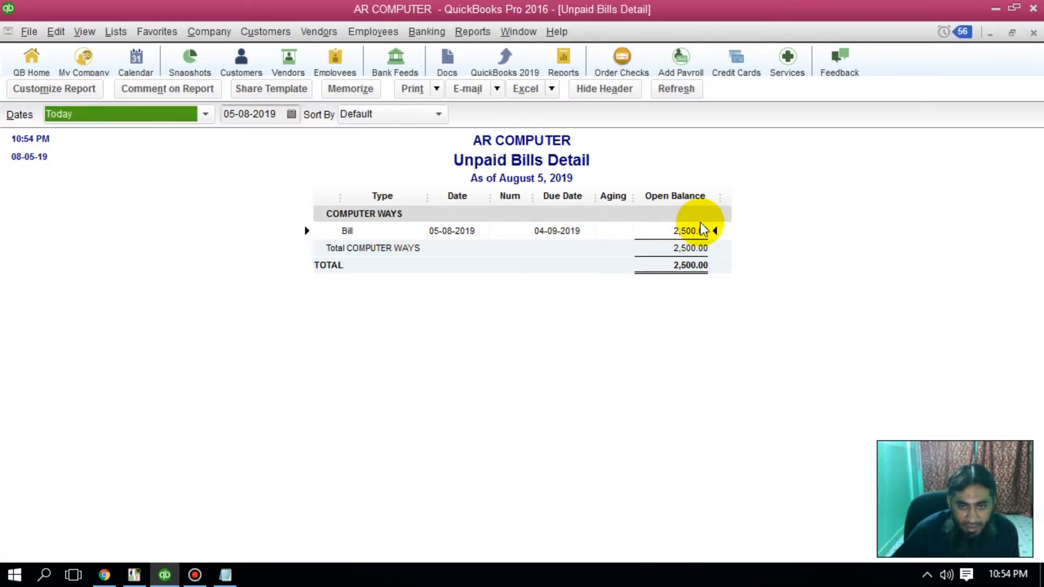
click(1032, 33)
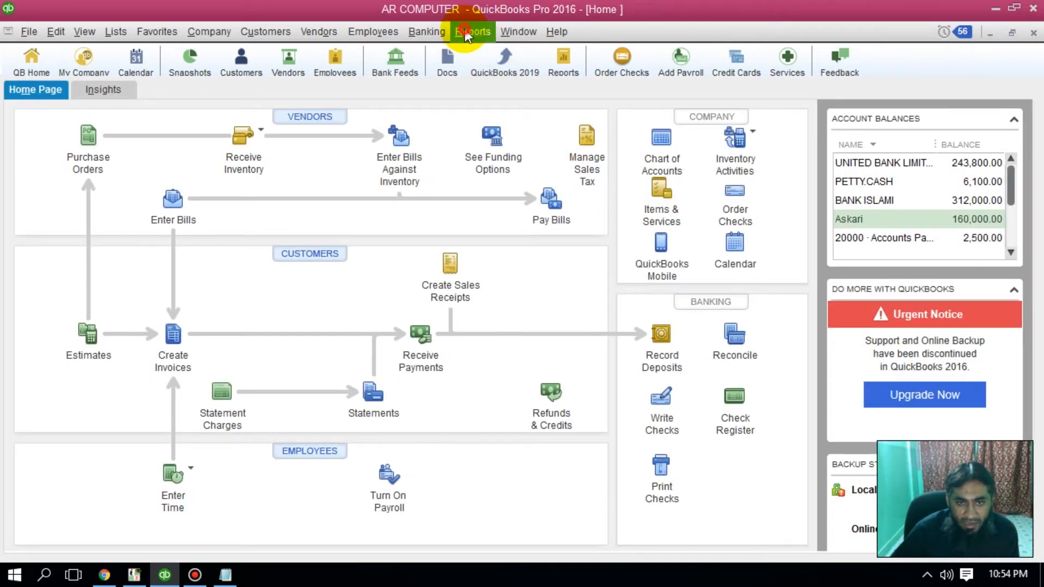
Step: View the memorized vendors report Vendor Balance Detail and close it
click(464, 32)
mouse_move(478, 69)
click(727, 180)
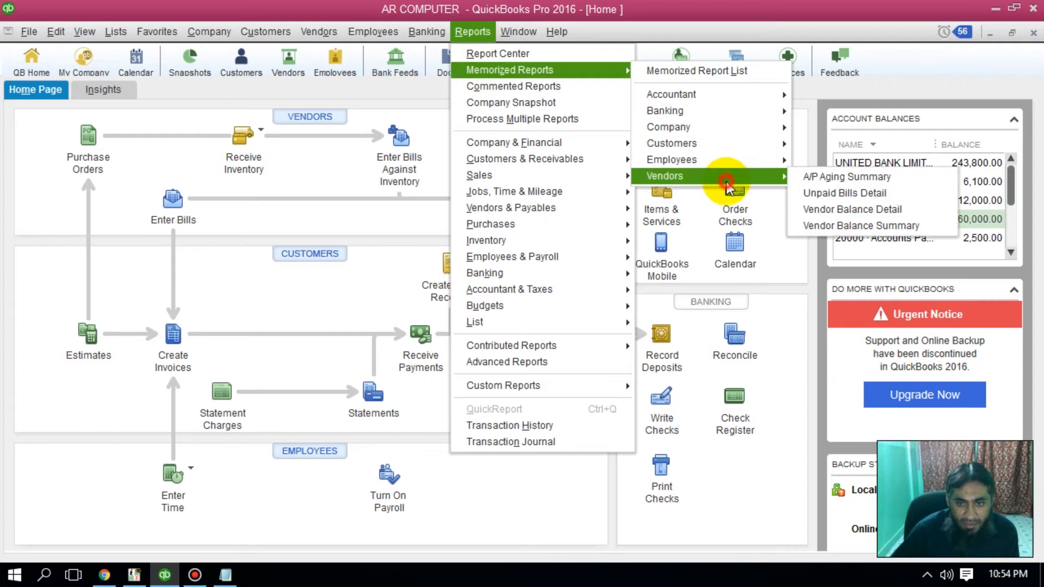
click(902, 209)
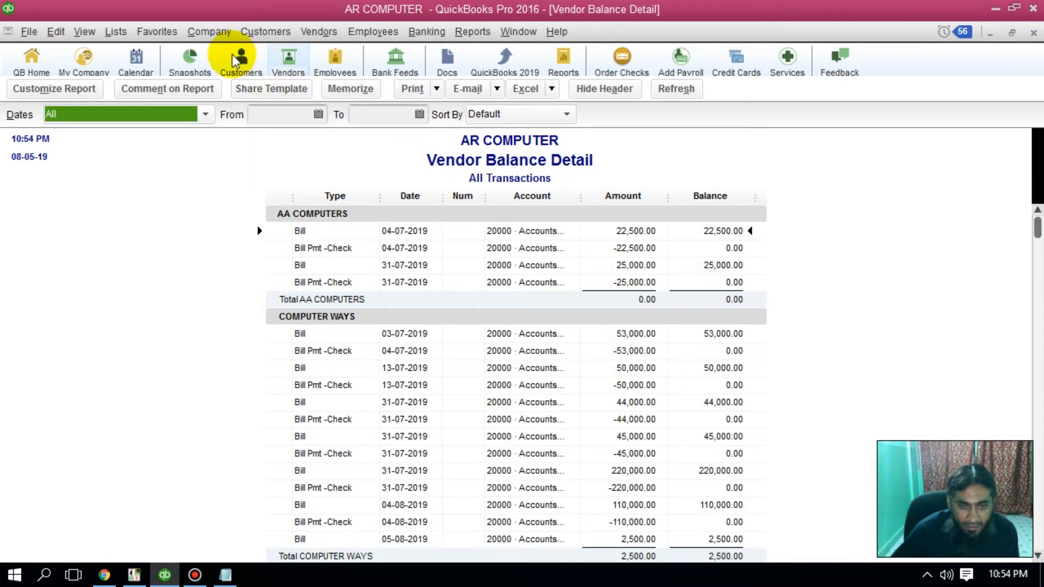
click(1035, 32)
Step: View the memorized vendors report Vendor Balance Summary and close it
click(472, 32)
mouse_move(496, 68)
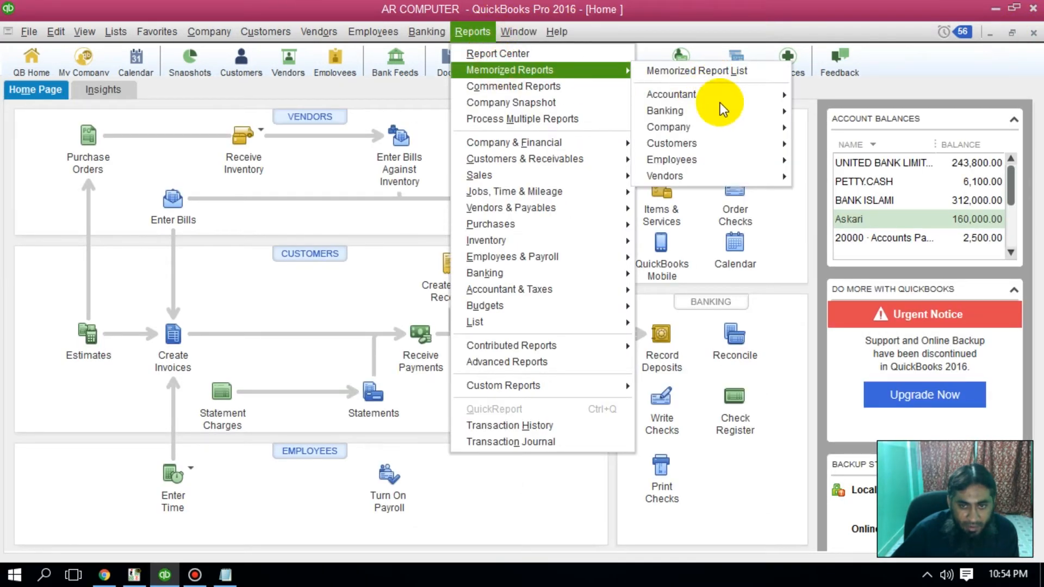
mouse_move(712, 184)
click(830, 231)
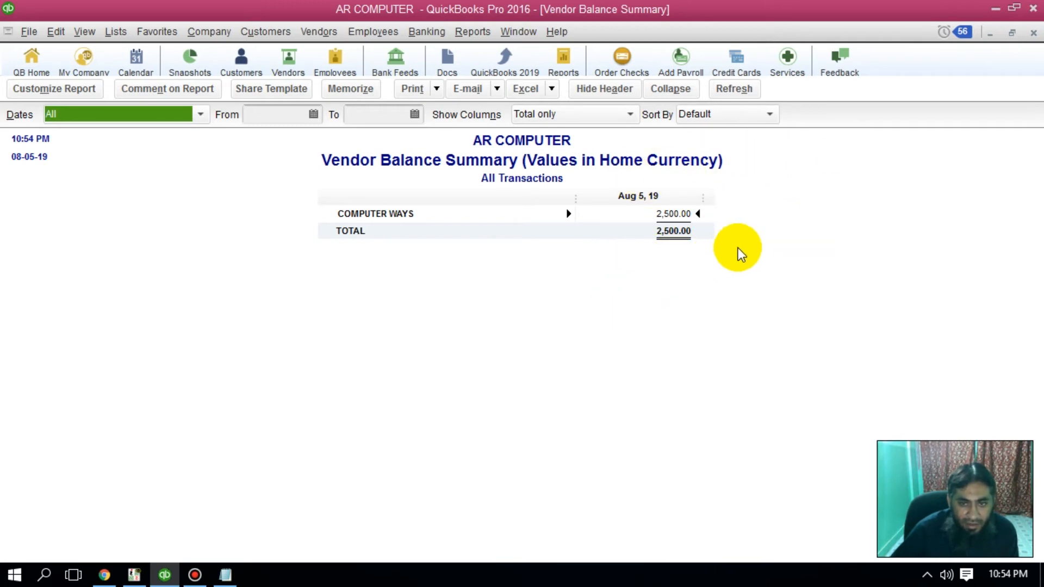
click(1032, 33)
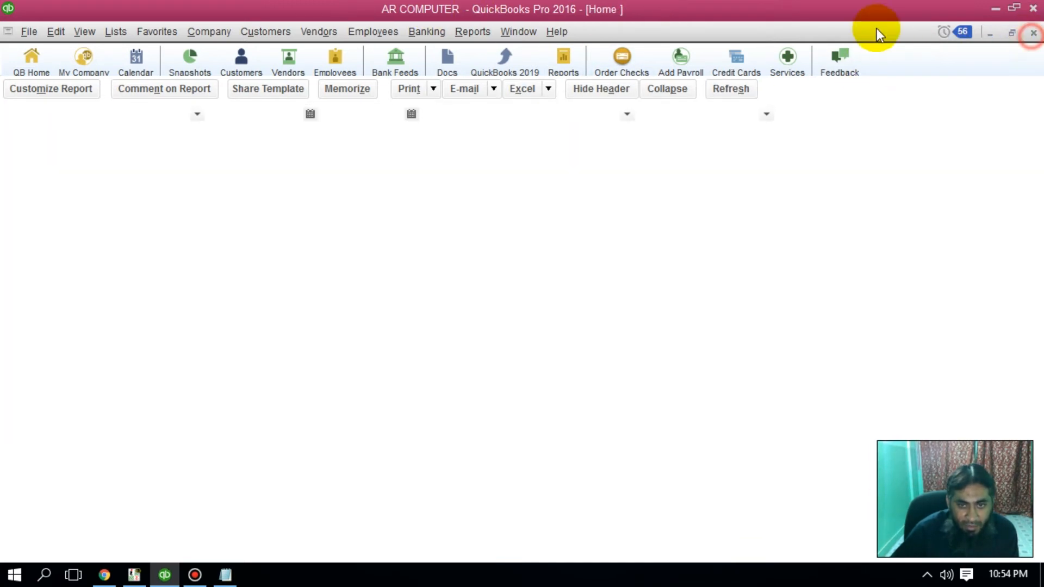
click(458, 29)
mouse_move(607, 87)
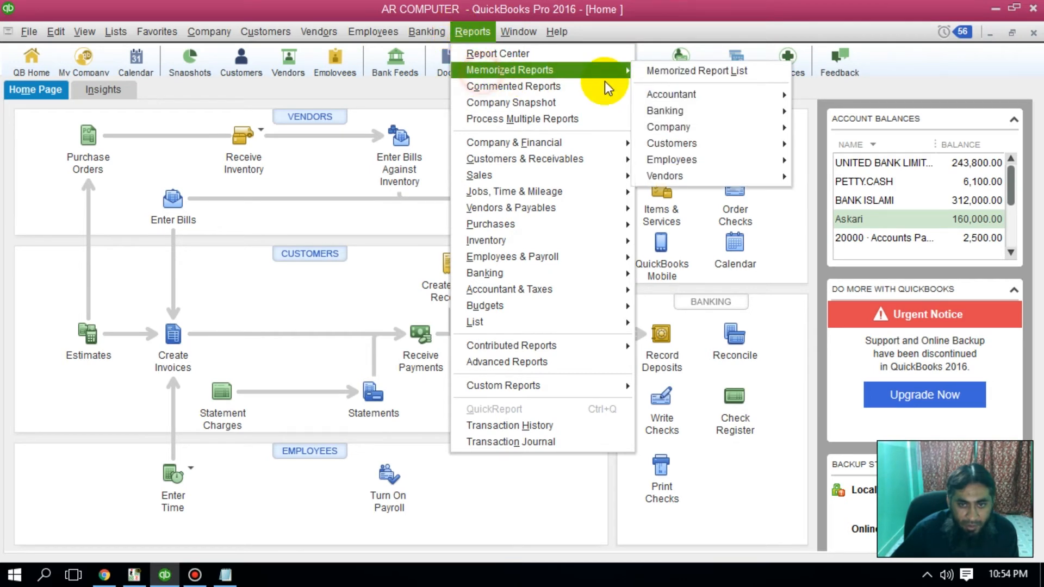
mouse_move(687, 115)
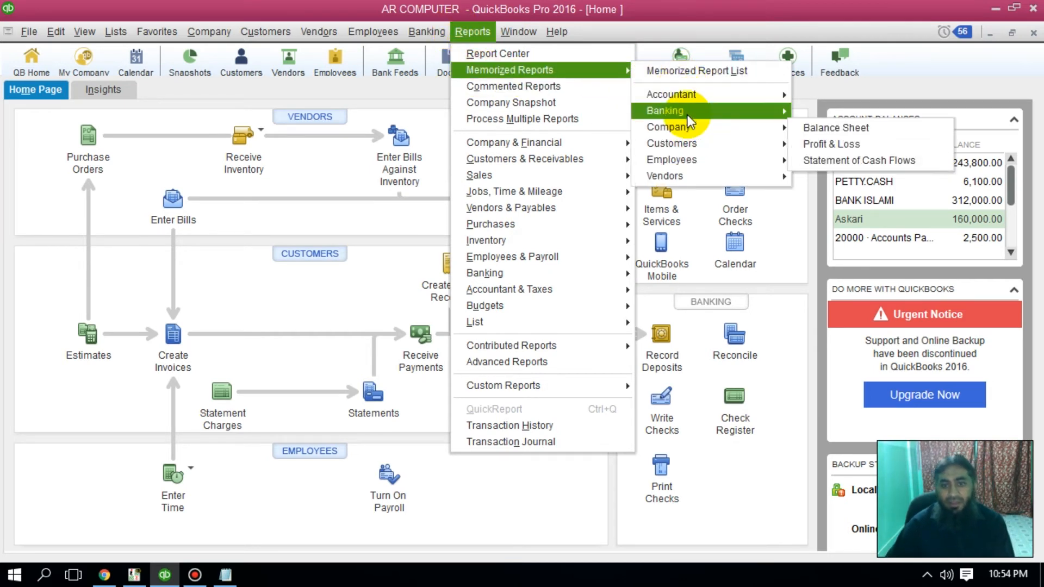
mouse_move(715, 162)
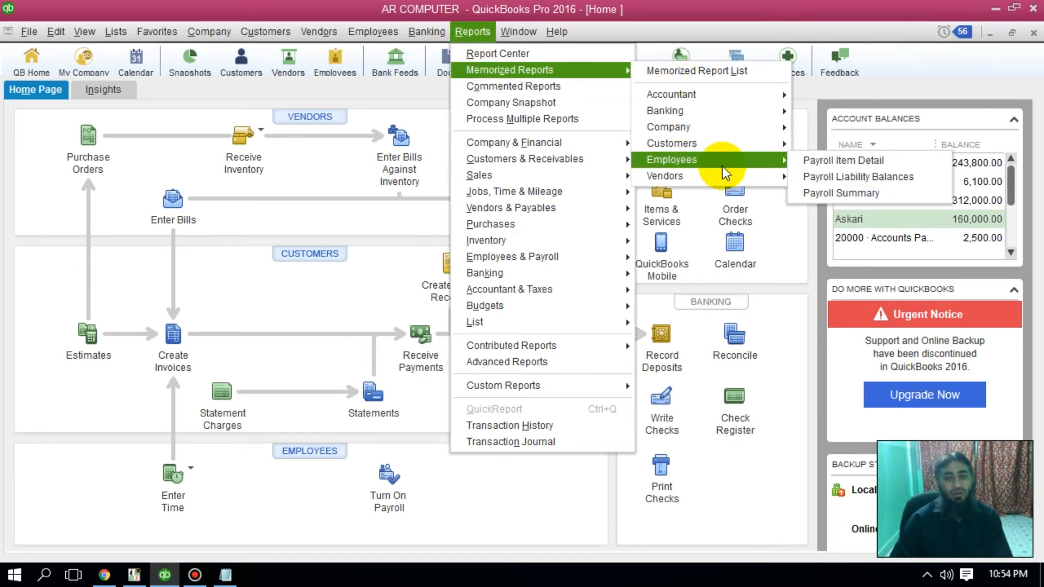